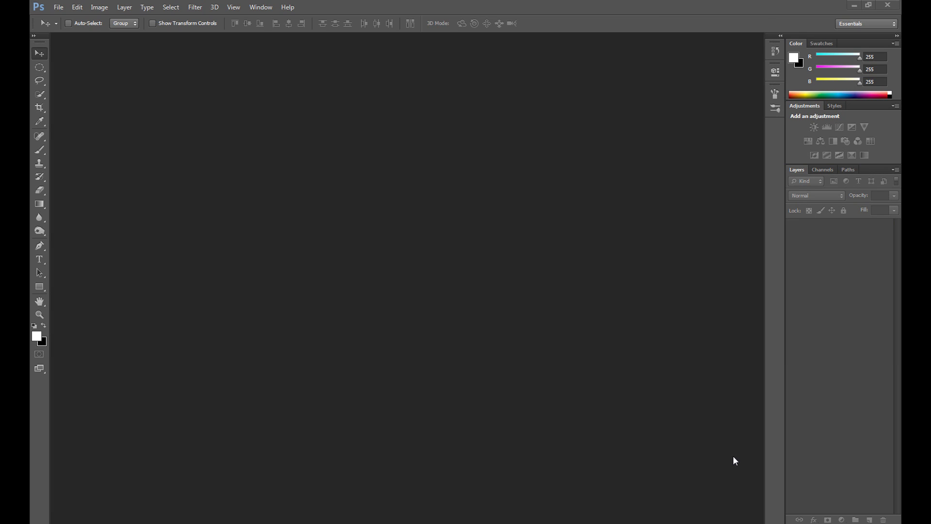
- Create a new 1000 × 500 pixel document, Untitled-1, with a black background
{"action": "left_click", "coordinate": [59, 8]}
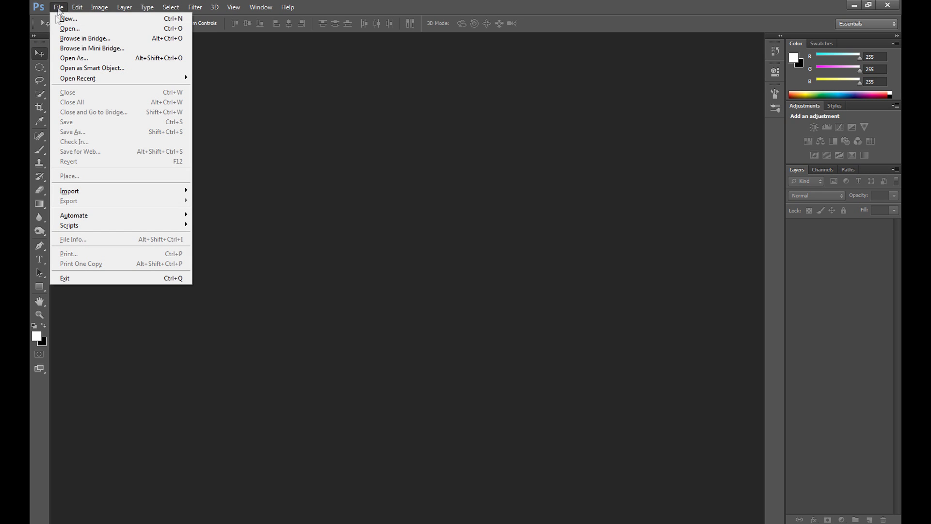
{"action": "left_click", "coordinate": [102, 19]}
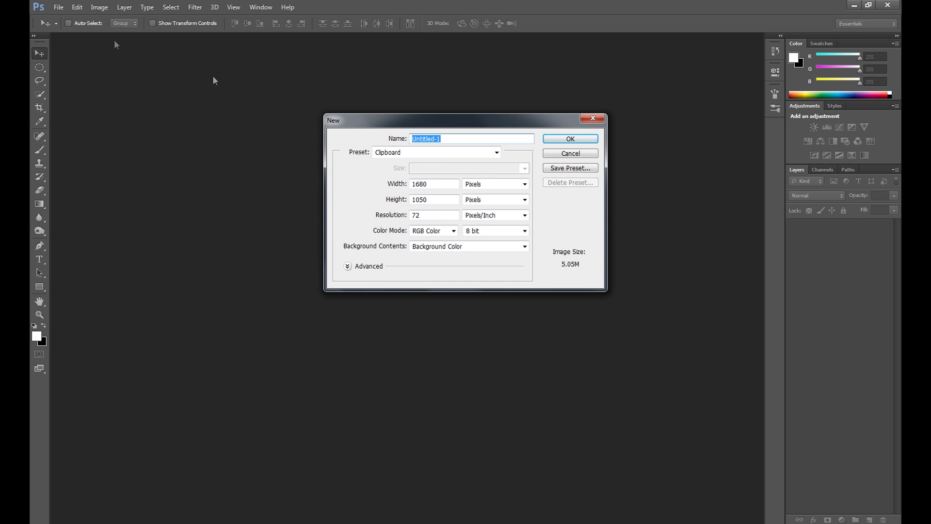
{"action": "double_click", "coordinate": [427, 183]}
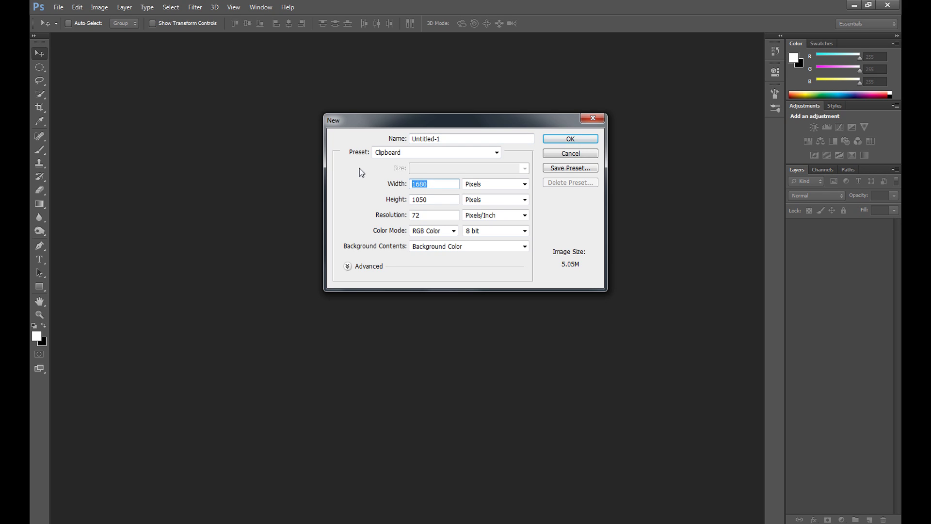
{"action": "type", "text": "1000"}
{"action": "key", "text": "Tab"}
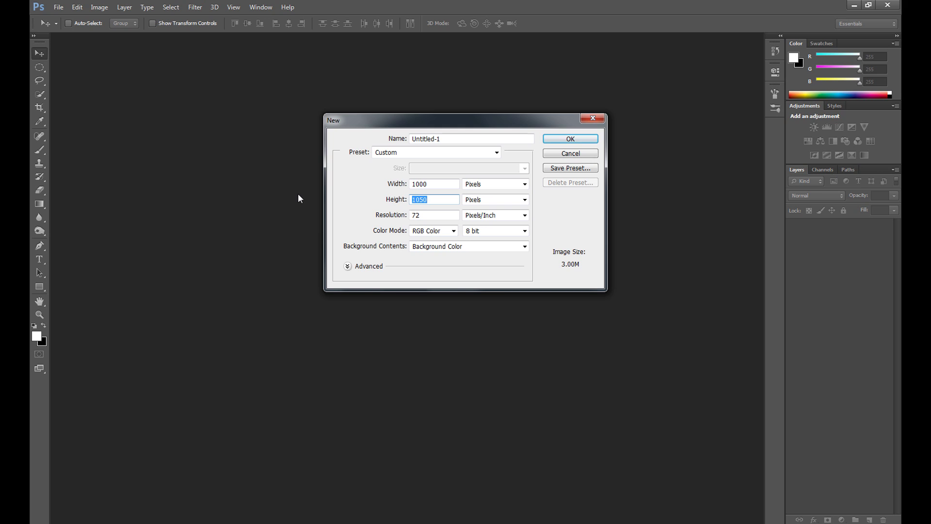
{"action": "type", "text": "500"}
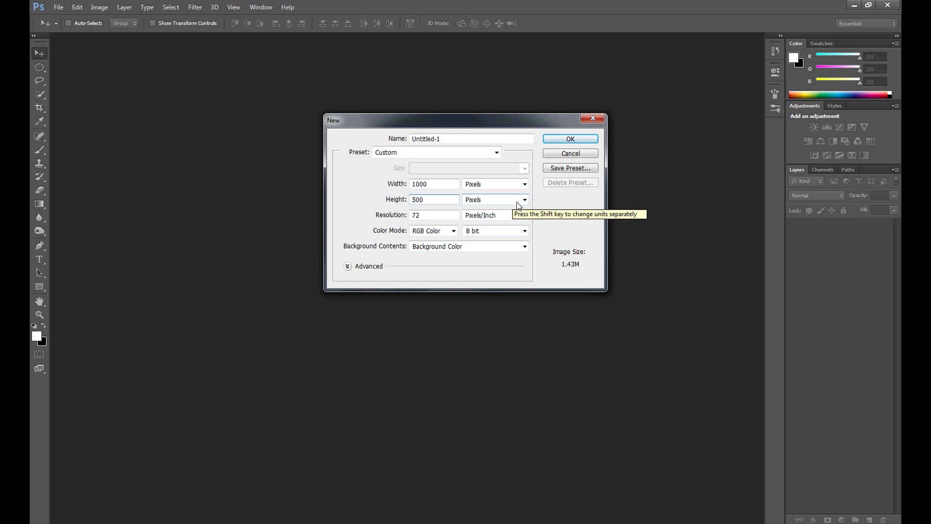
{"action": "left_click", "coordinate": [573, 140]}
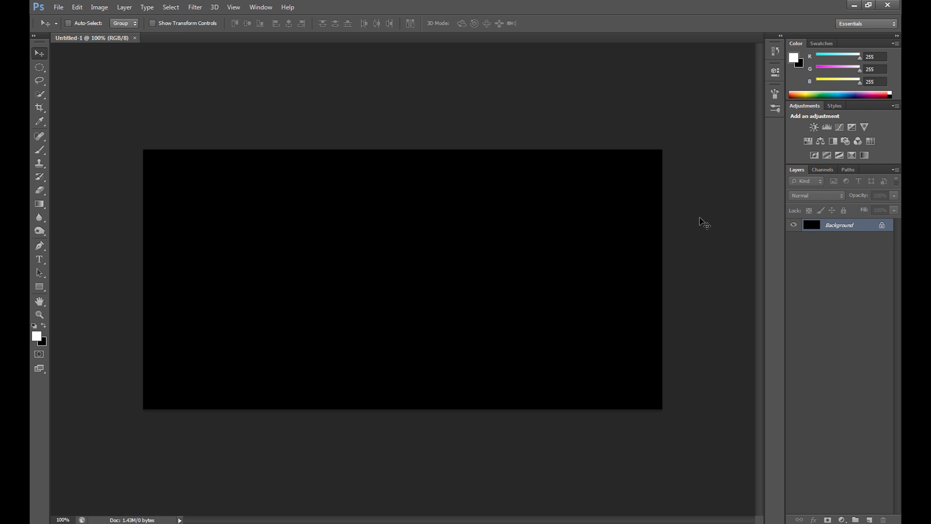
- Open brushedmetal1.jpg from the surrealpsd folder and drag it into Untitled-1 as Layer 1
{"action": "left_click", "coordinate": [57, 7]}
{"action": "left_click", "coordinate": [68, 28]}
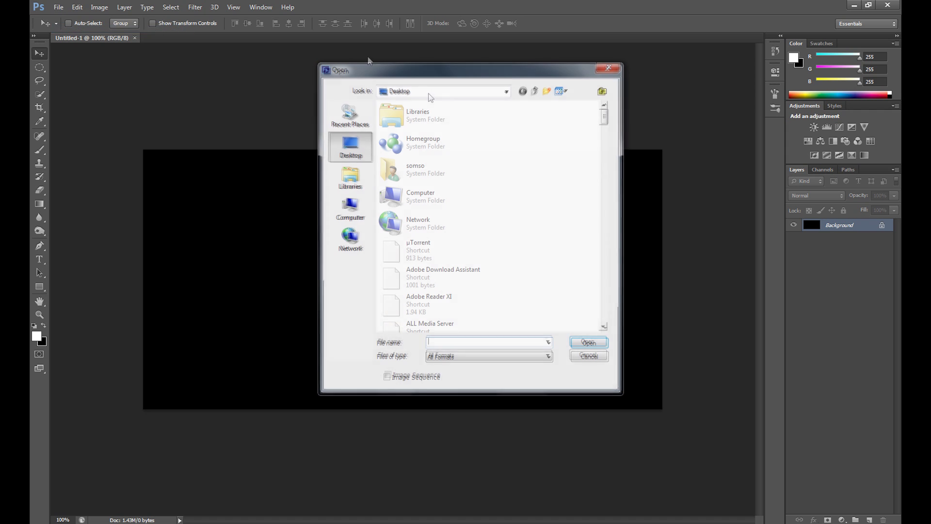
{"action": "left_click_drag", "start_coordinate": [605, 116], "coordinate": [606, 165]}
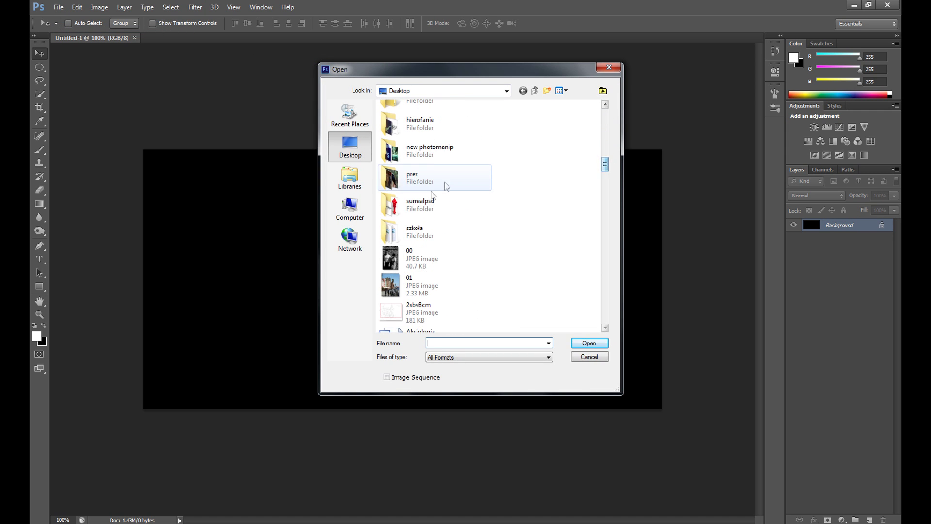
{"action": "left_click", "coordinate": [431, 202]}
{"action": "double_click", "coordinate": [430, 202]}
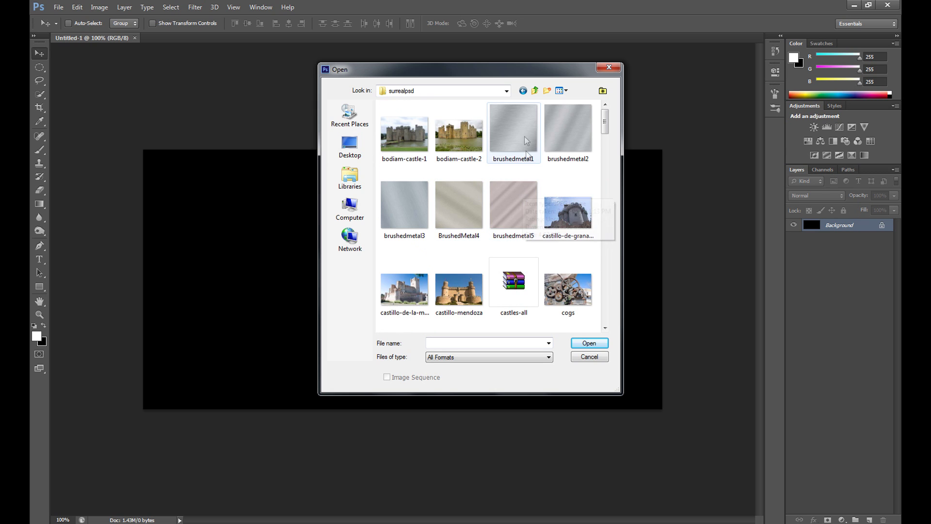
{"action": "mouse_move", "coordinate": [521, 135]}
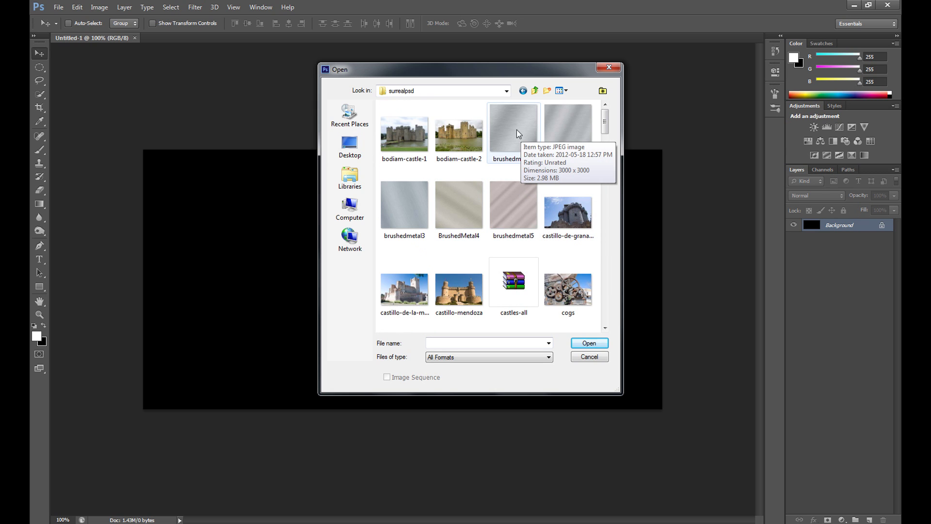
{"action": "left_click", "coordinate": [518, 133]}
{"action": "left_click", "coordinate": [589, 343]}
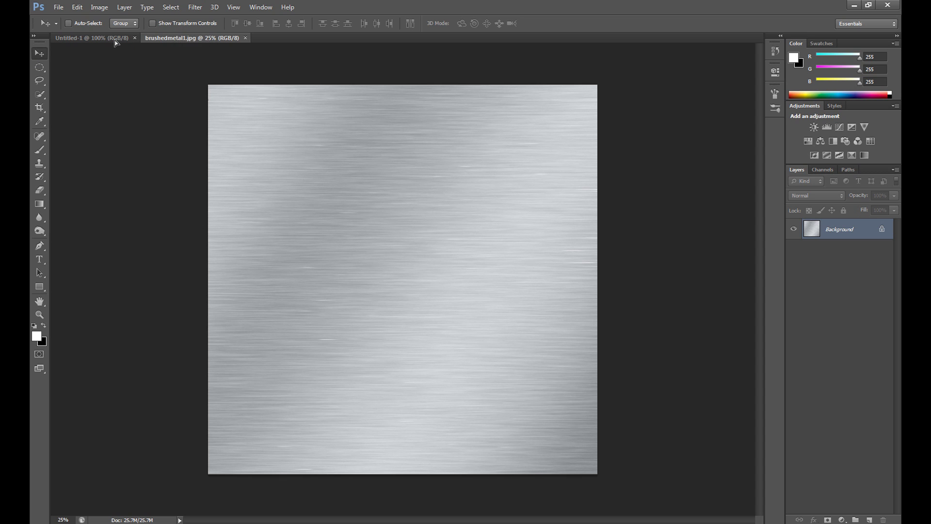
{"action": "mouse_move", "coordinate": [115, 42]}
{"action": "left_mouse_down"}
{"action": "mouse_move", "coordinate": [223, 109]}
{"action": "mouse_move", "coordinate": [296, 201]}
{"action": "left_mouse_up"}
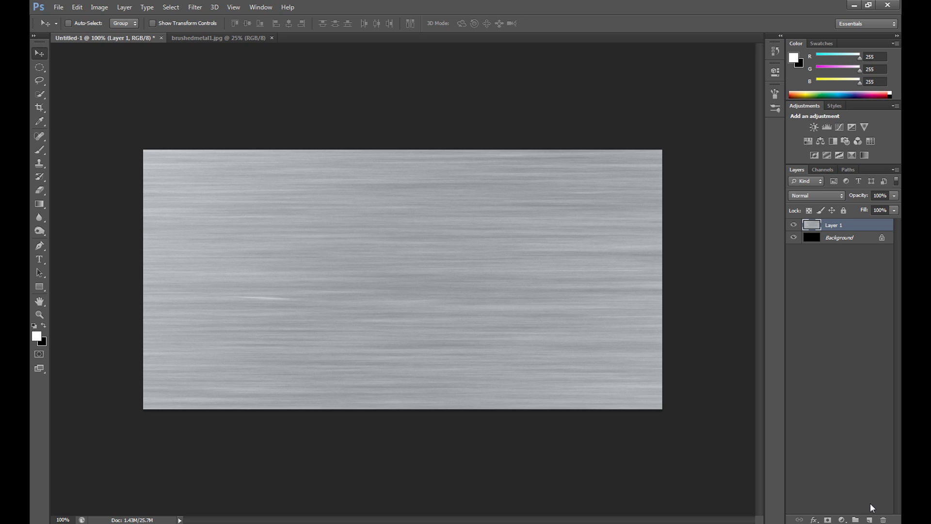
- Add a new layer and a black (000000) Solid Color fill layer, Color Fill 1
{"action": "left_click", "coordinate": [869, 519]}
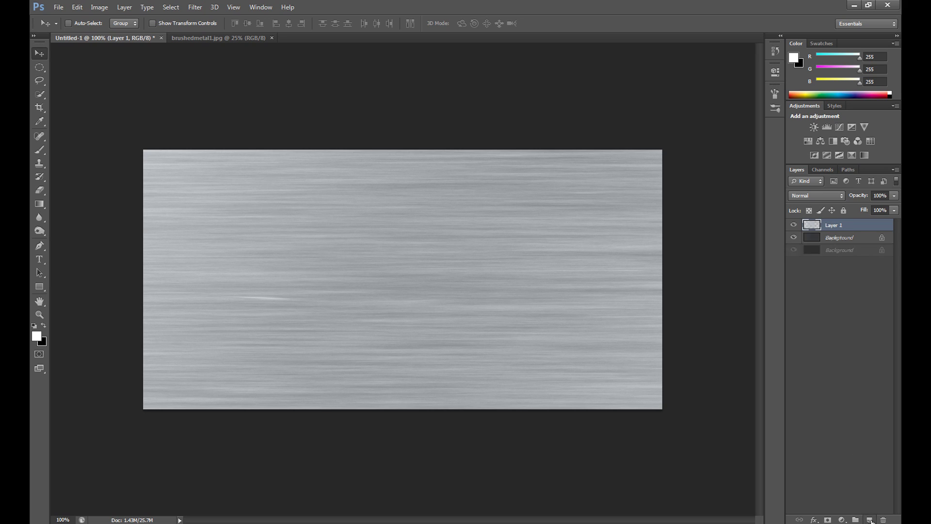
{"action": "left_click", "coordinate": [842, 520]}
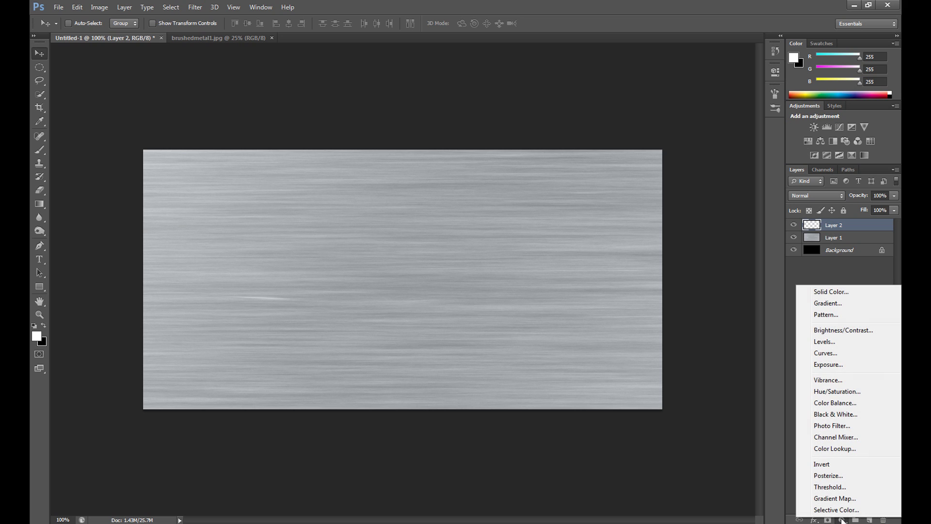
{"action": "left_click", "coordinate": [840, 290]}
{"action": "left_click_drag", "start_coordinate": [392, 421], "coordinate": [310, 481]}
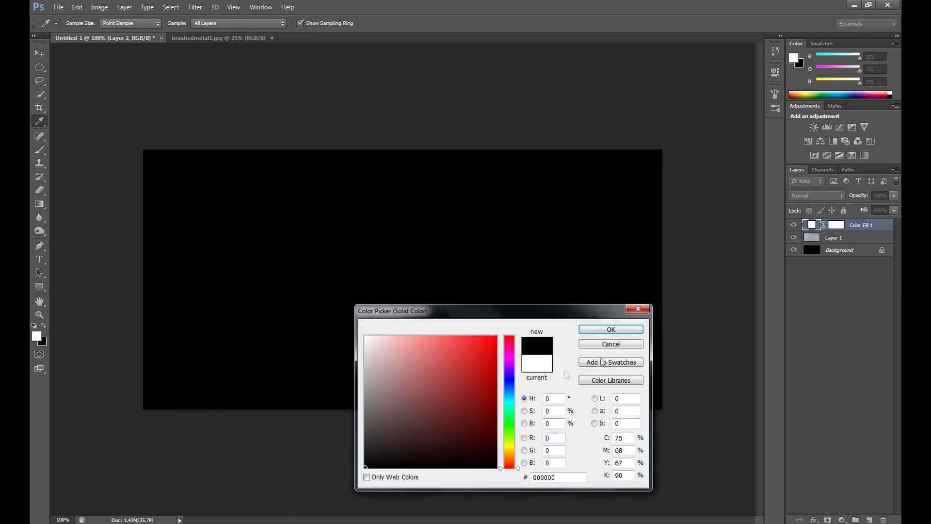
{"action": "left_click", "coordinate": [611, 330]}
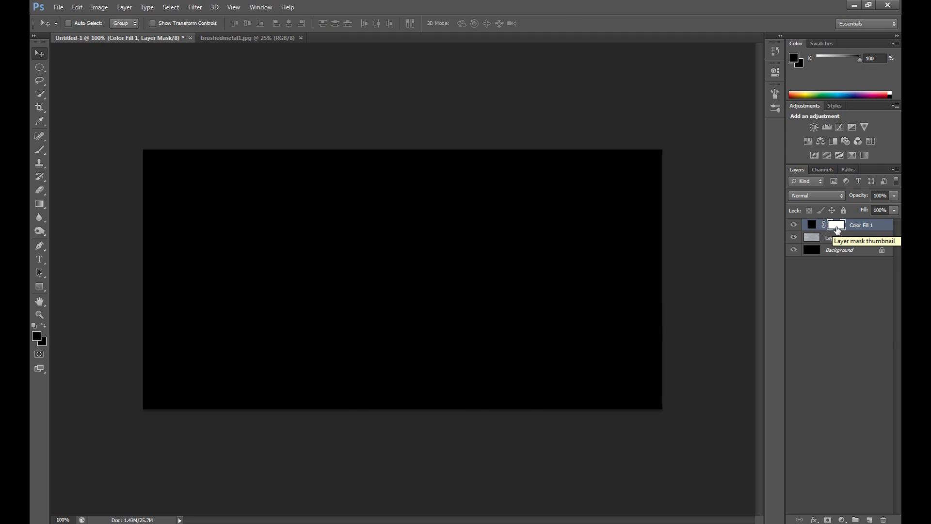
- Delete Color Fill 1's layer mask and bring up the marquee tool choices
{"action": "right_click", "coordinate": [837, 228]}
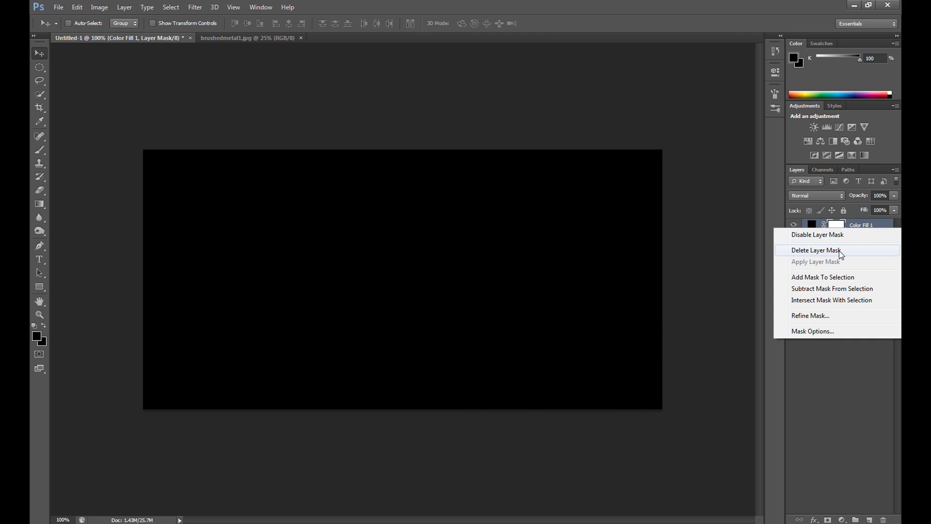
{"action": "left_click", "coordinate": [842, 254]}
{"action": "left_click", "coordinate": [43, 71]}
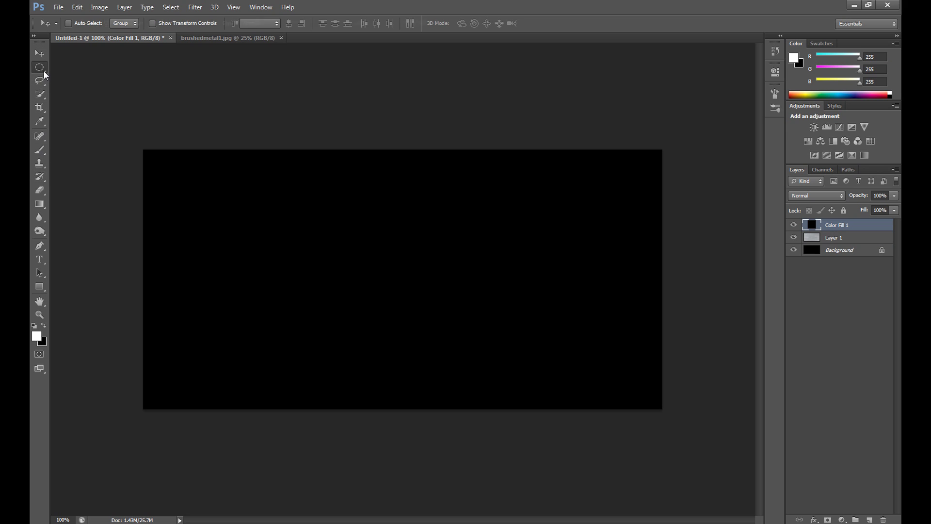
{"action": "right_click", "coordinate": [40, 68]}
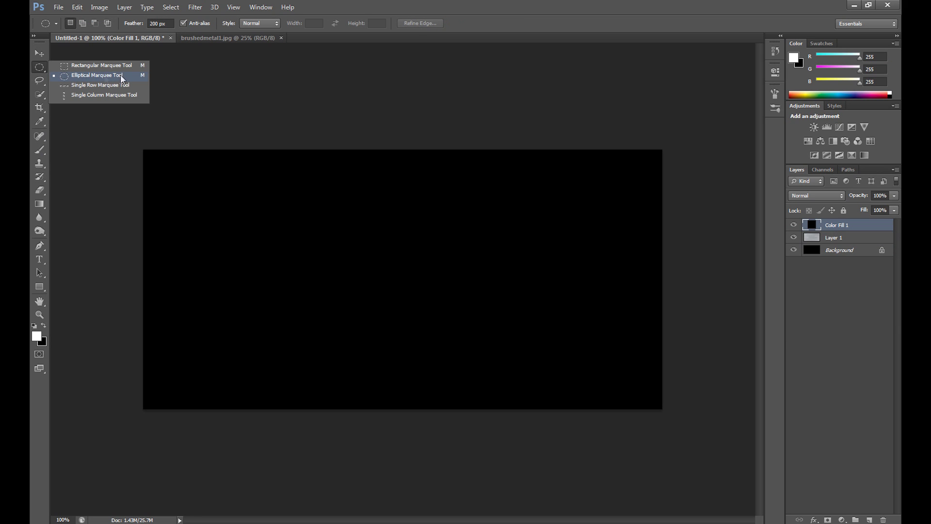
- Mask Color Fill 1 with an inverted 200 px-feathered ellipse to form a centred vignette
{"action": "left_click", "coordinate": [106, 78]}
{"action": "left_click_drag", "start_coordinate": [175, 156], "coordinate": [620, 390]}
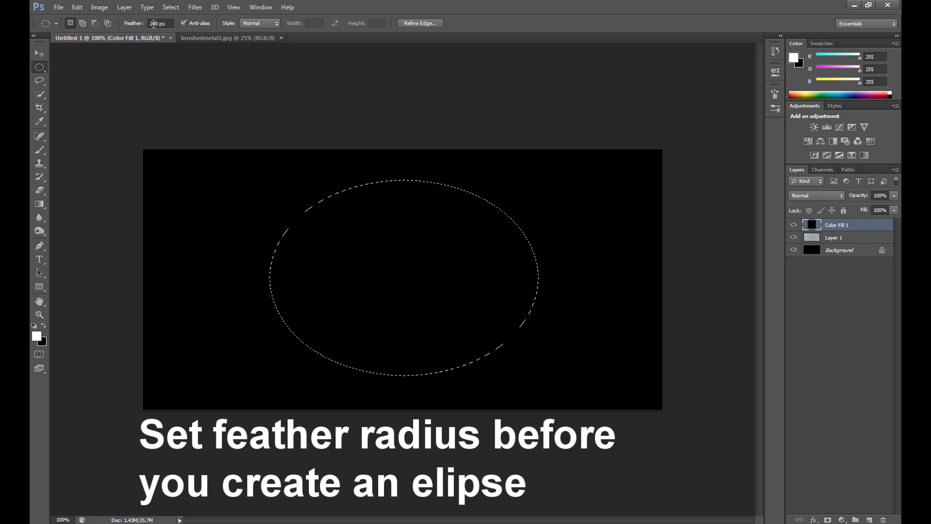
{"action": "right_click", "coordinate": [555, 312]}
{"action": "left_click", "coordinate": [604, 108]}
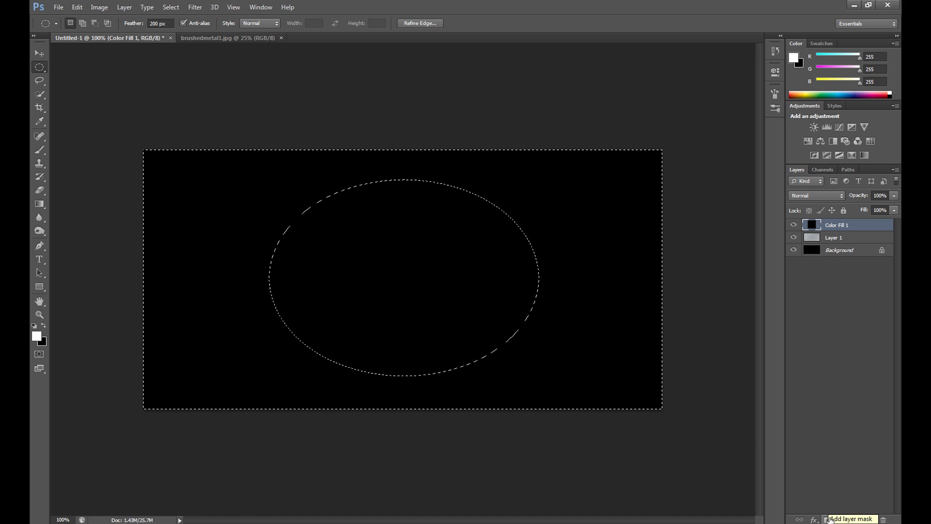
{"action": "left_click", "coordinate": [830, 519]}
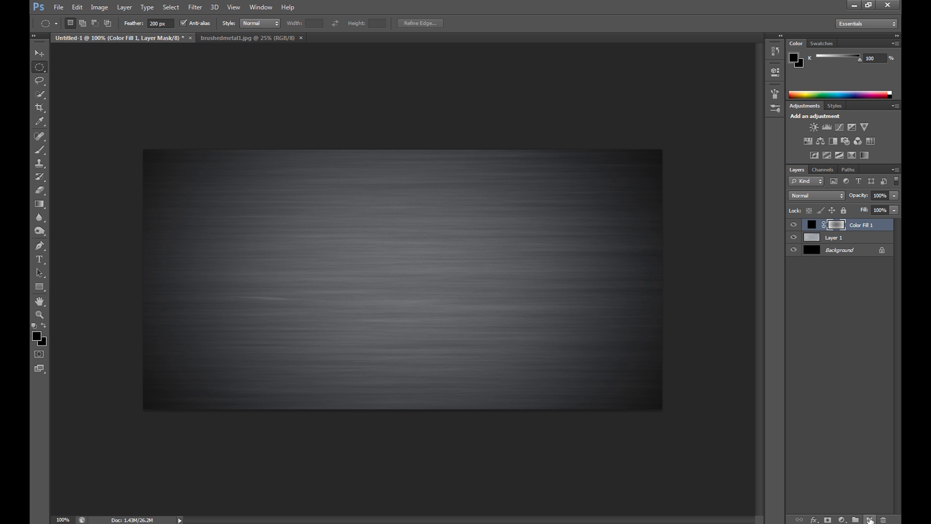
- Add a second black Solid Color fill layer, Color Fill 2, on top
{"action": "left_click", "coordinate": [870, 520]}
{"action": "left_click", "coordinate": [842, 520]}
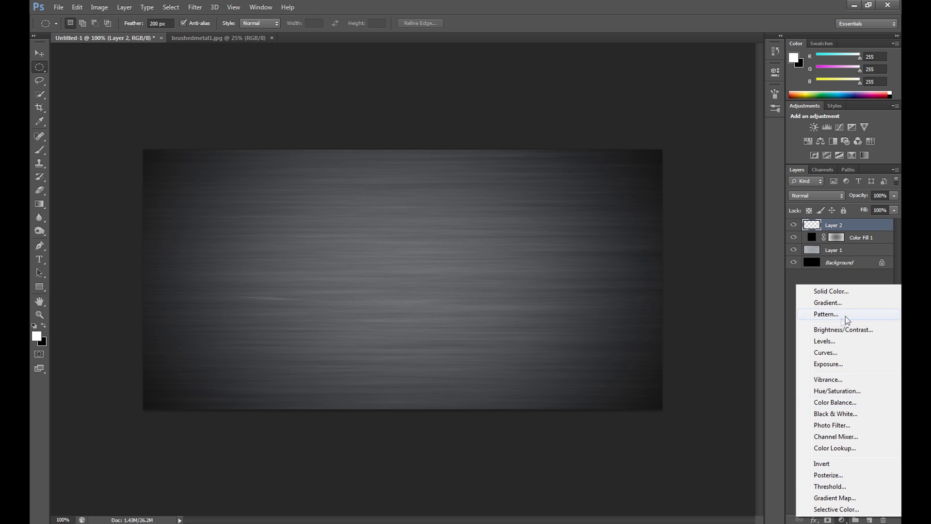
{"action": "left_click", "coordinate": [842, 292]}
{"action": "left_click_drag", "start_coordinate": [425, 410], "coordinate": [334, 492]}
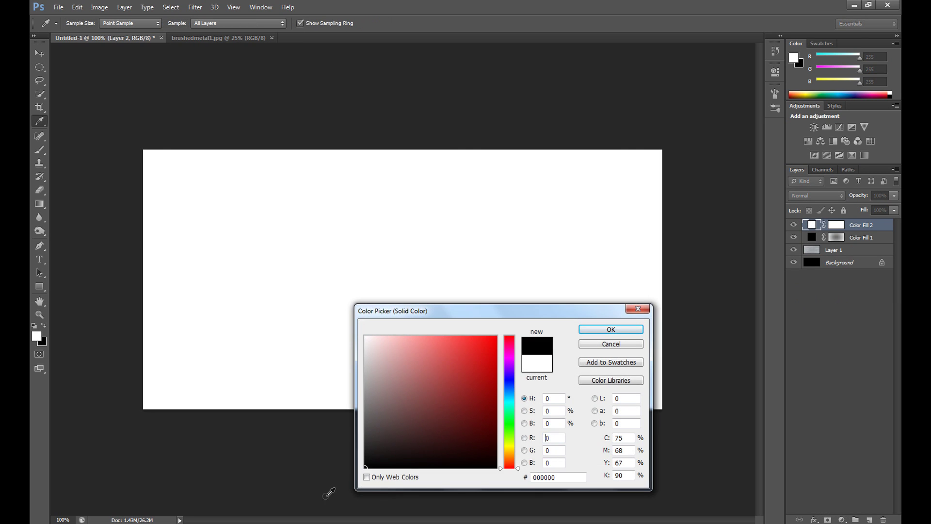
{"action": "left_click", "coordinate": [627, 331]}
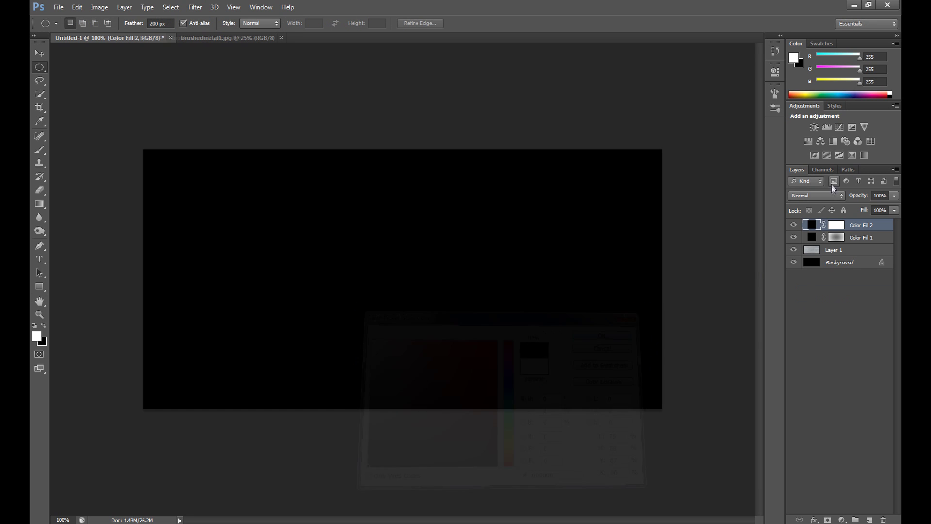
- Lower Color Fill 2's opacity to 50%
{"action": "left_click", "coordinate": [894, 196]}
{"action": "left_click_drag", "start_coordinate": [878, 207], "coordinate": [868, 208]}
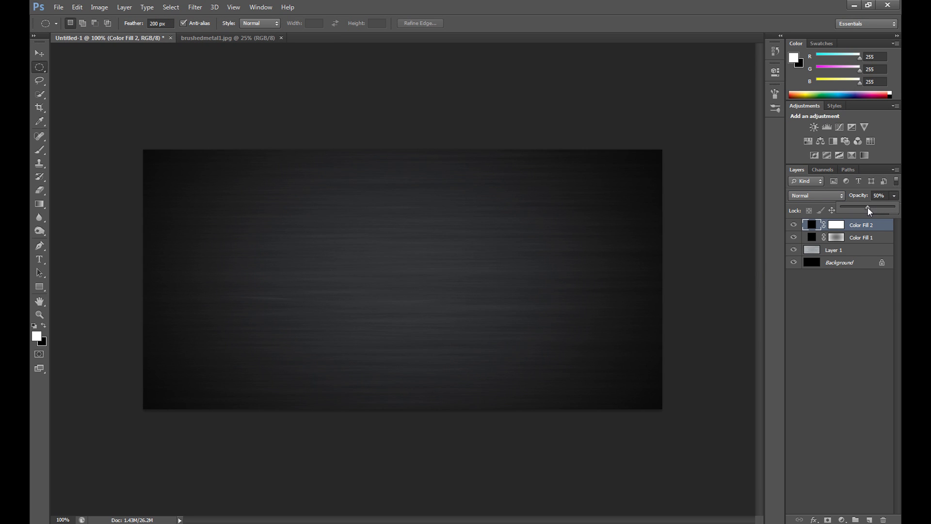
{"action": "left_click", "coordinate": [895, 195]}
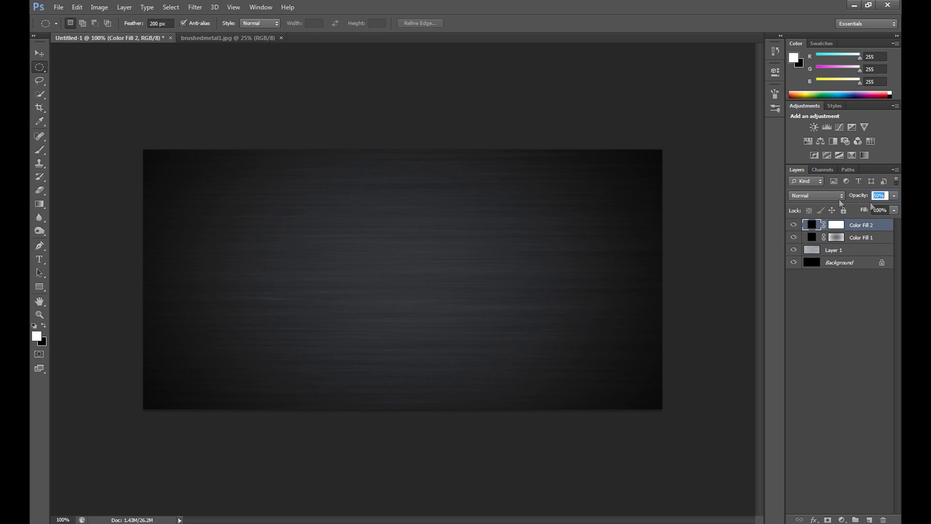
{"action": "left_click", "coordinate": [894, 195]}
{"action": "left_click", "coordinate": [894, 196]}
- Type the word 'Chrome' in a new text box on a new layer
{"action": "left_click", "coordinate": [42, 258]}
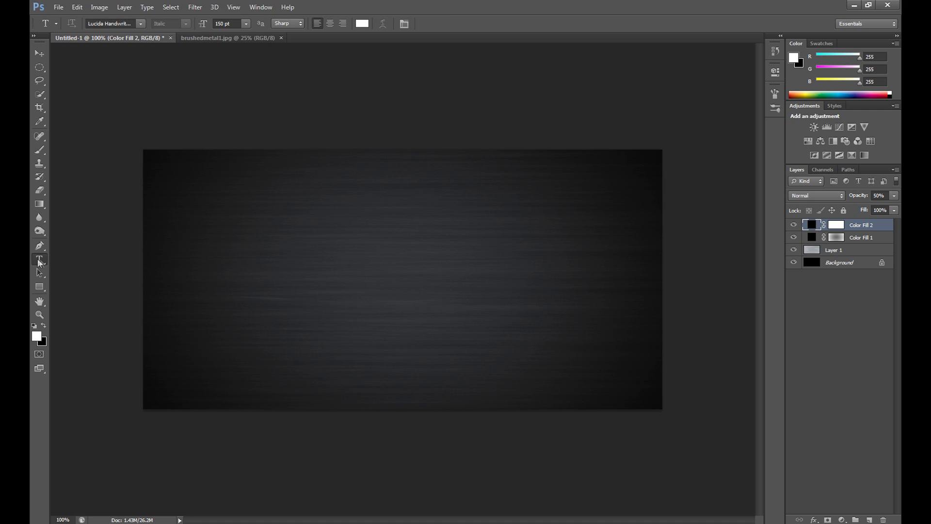
{"action": "left_click", "coordinate": [871, 518]}
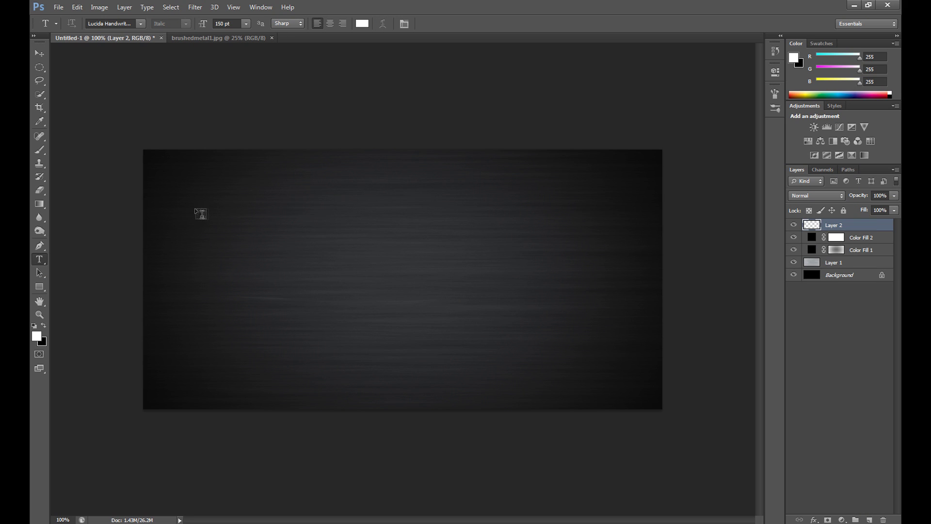
{"action": "left_click_drag", "start_coordinate": [186, 207], "coordinate": [624, 350]}
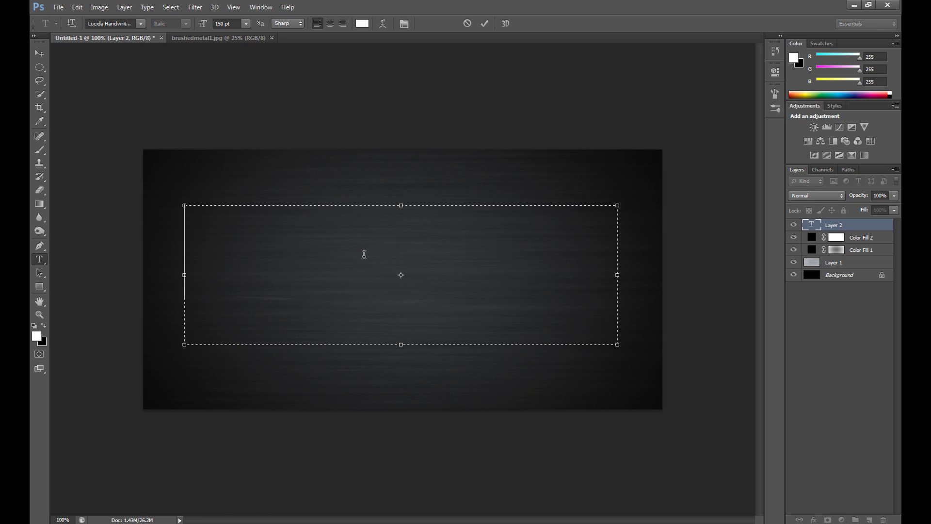
{"action": "type", "text": "Chrome"}
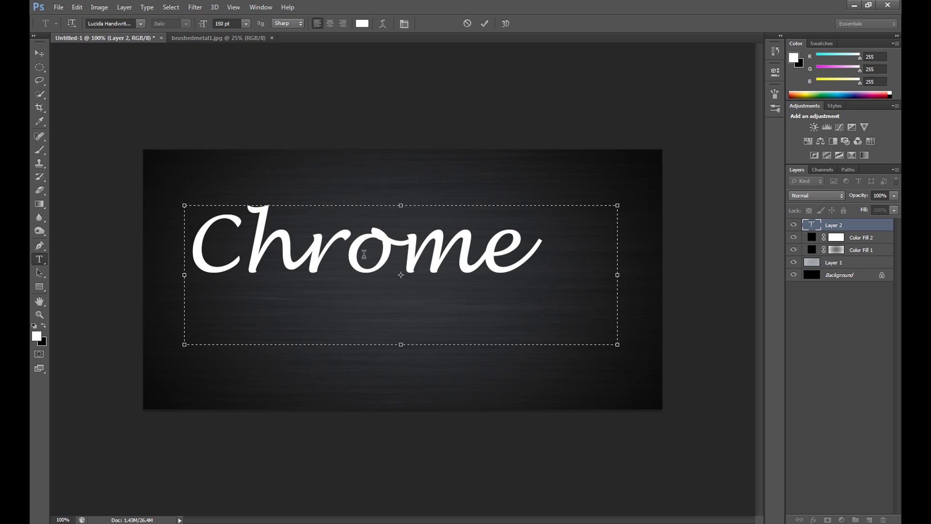
- Set Chrome to Lucida Handwriting 150 pt and move it to the canvas centre
{"action": "left_click", "coordinate": [140, 23]}
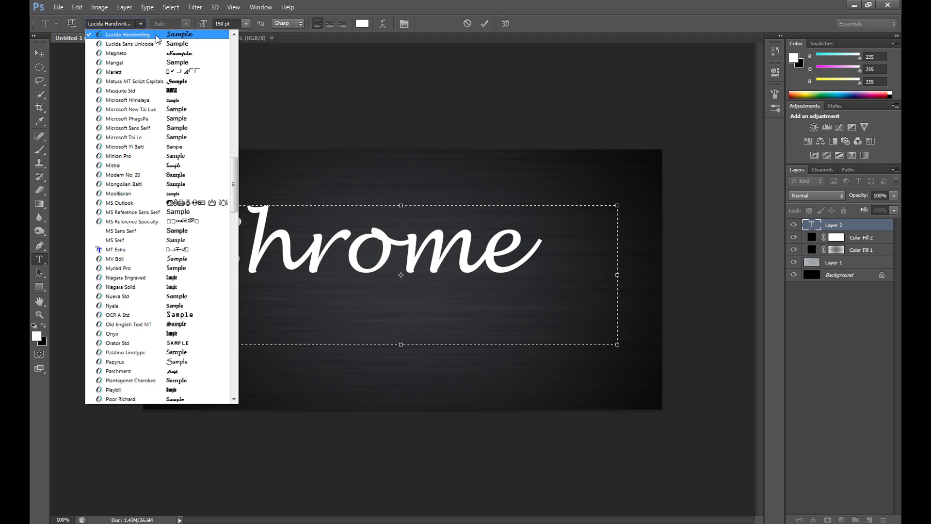
{"action": "left_click", "coordinate": [146, 35]}
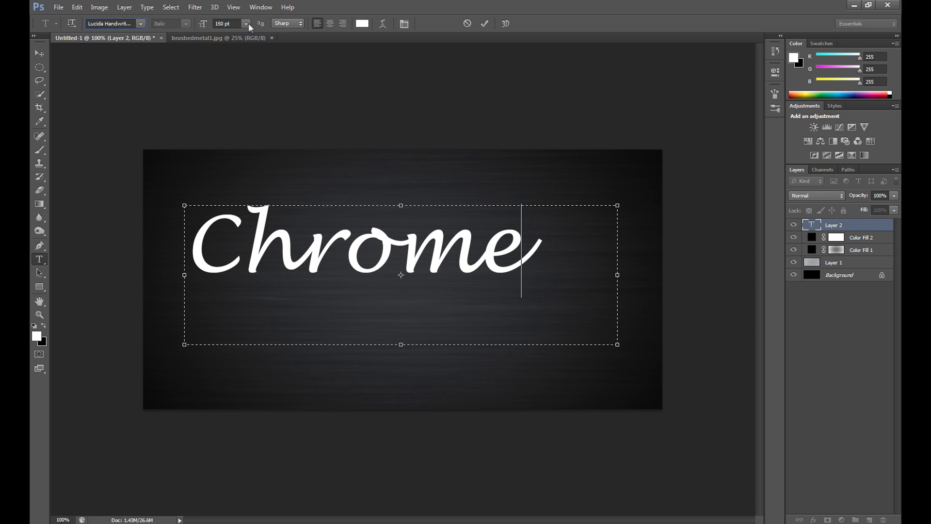
{"action": "left_click", "coordinate": [247, 23]}
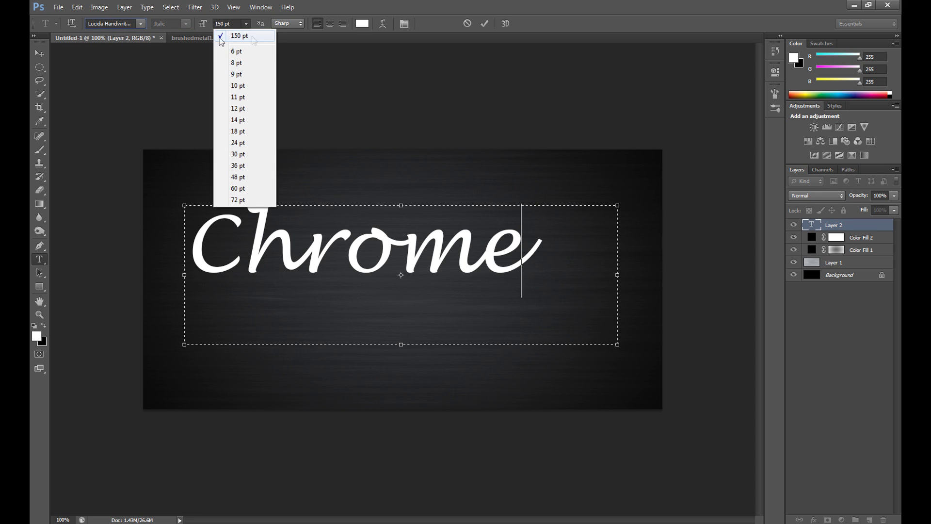
{"action": "left_click", "coordinate": [246, 32]}
{"action": "left_click", "coordinate": [39, 53]}
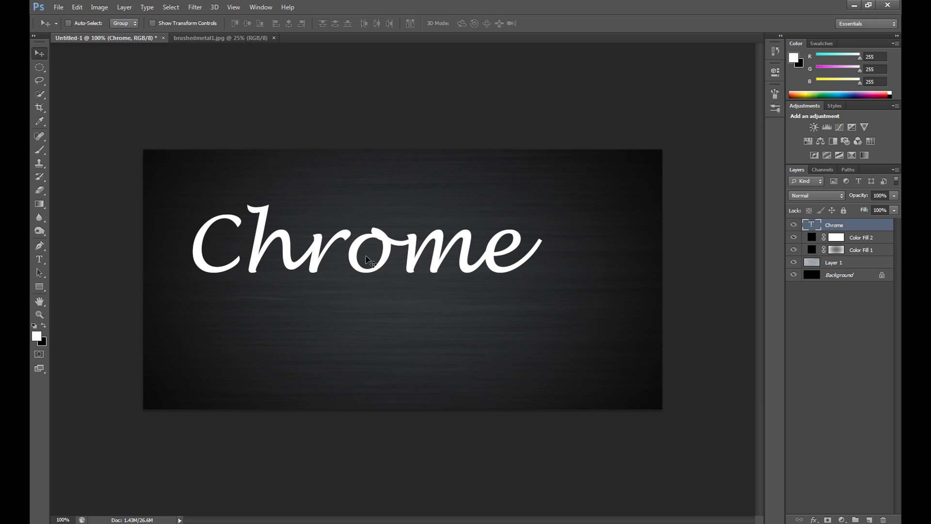
{"action": "left_click_drag", "start_coordinate": [371, 263], "coordinate": [403, 285]}
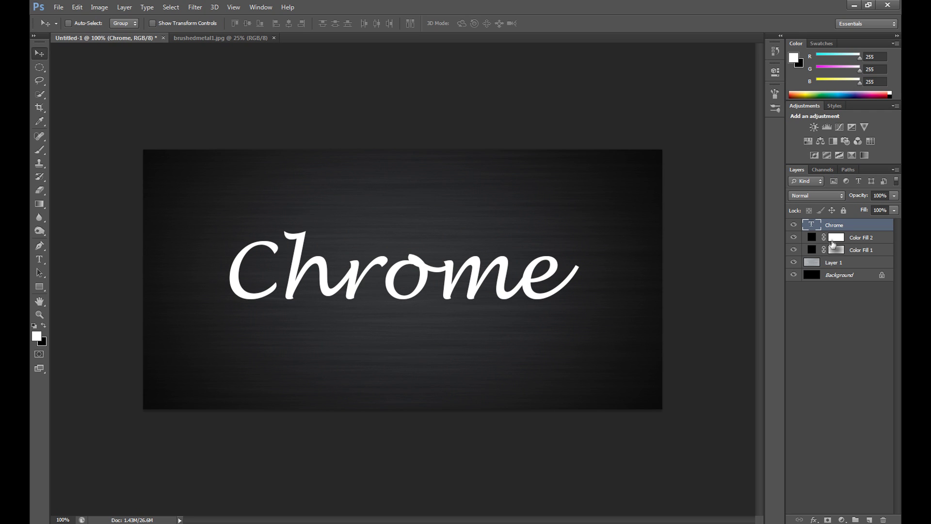
{"action": "left_click", "coordinate": [832, 242]}
- Raise Color Fill 2's opacity to 60%
{"action": "left_click", "coordinate": [895, 195]}
{"action": "left_click_drag", "start_coordinate": [874, 208], "coordinate": [875, 208]}
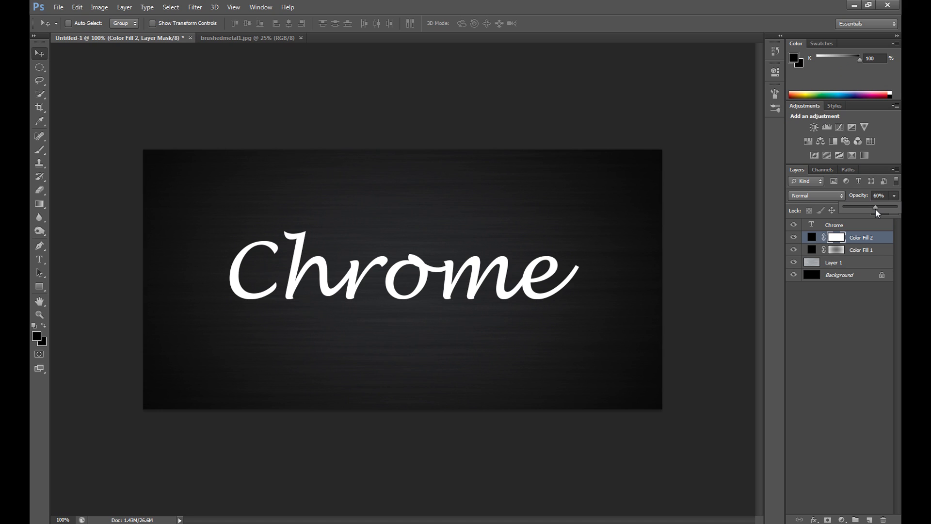
{"action": "left_click", "coordinate": [895, 201]}
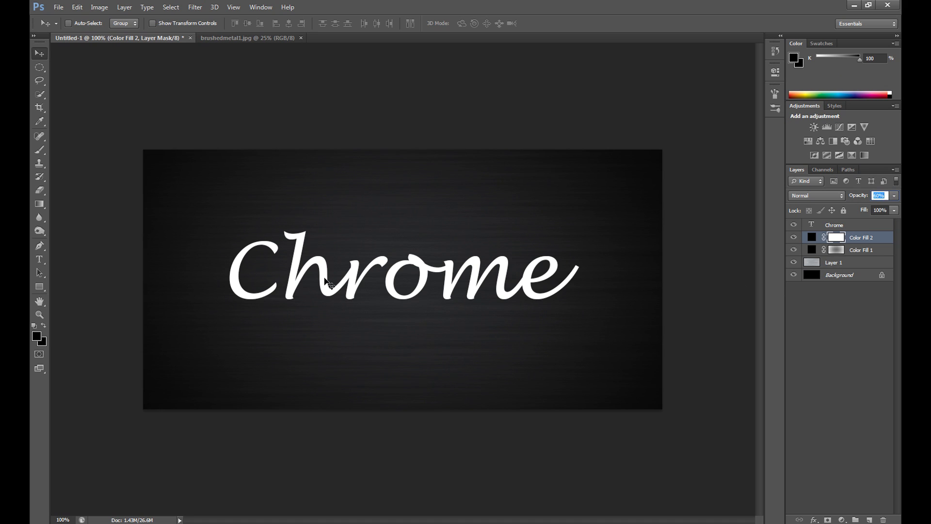
- Open the Blending Options of the Chrome text layer
{"action": "left_click", "coordinate": [827, 227]}
{"action": "right_click", "coordinate": [827, 228]}
{"action": "left_click", "coordinate": [842, 317]}
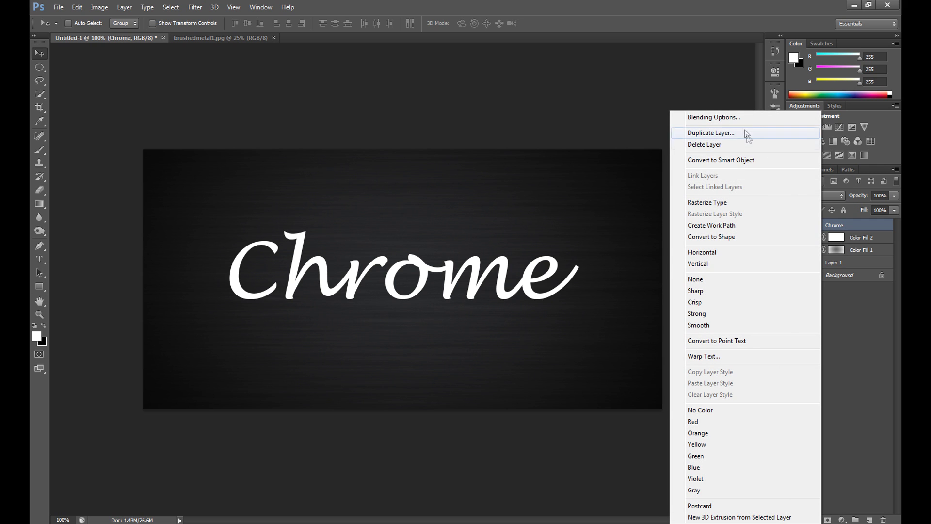
{"action": "left_click", "coordinate": [737, 117]}
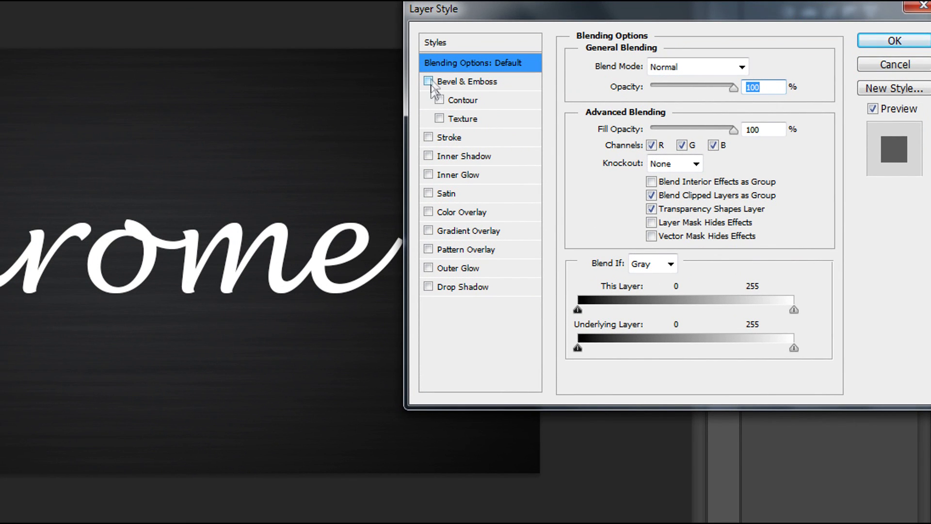
- Add Bevel & Emboss to Chrome with depth 150% and size 10 px
{"action": "left_click", "coordinate": [429, 82]}
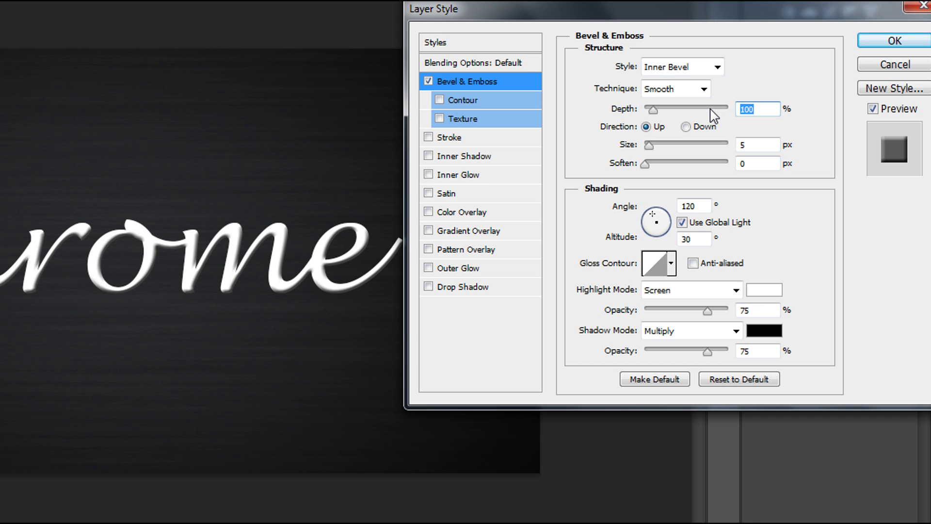
{"action": "type", "text": "150"}
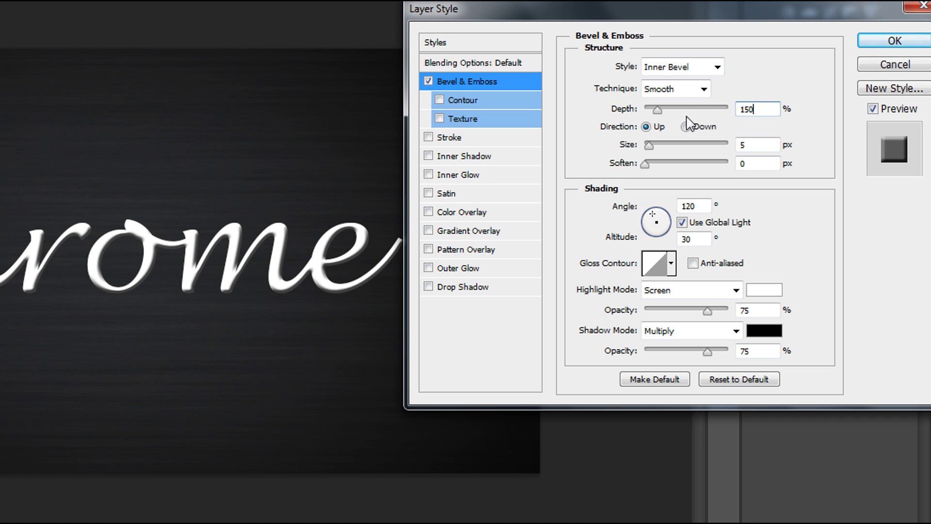
{"action": "double_click", "coordinate": [743, 146]}
{"action": "type", "text": "10"}
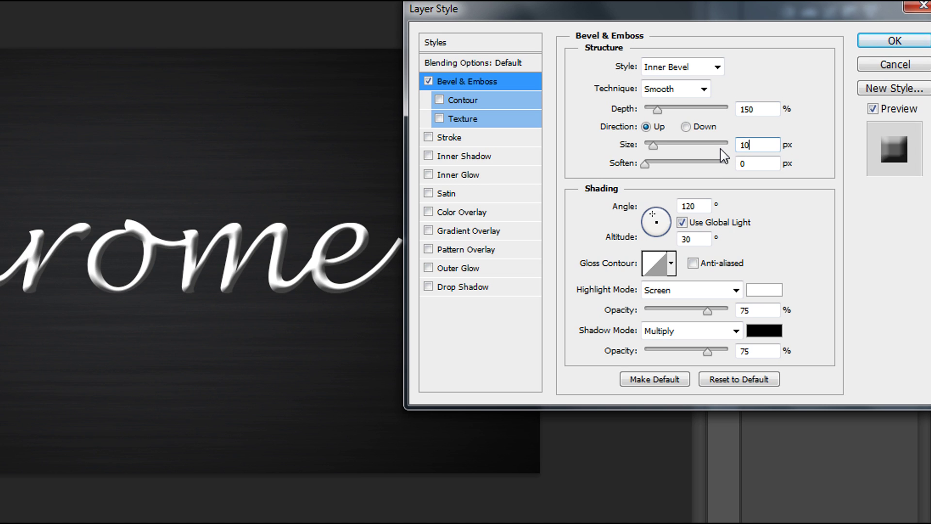
{"action": "key", "text": "Tab"}
- Give the bevel an anti-aliased Ring - Double gloss contour
{"action": "left_click", "coordinate": [672, 265]}
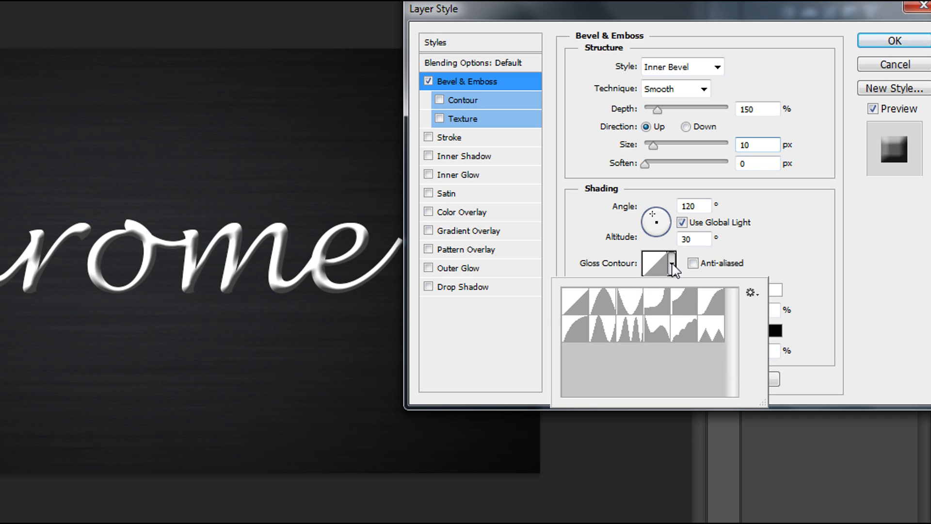
{"action": "left_click", "coordinate": [631, 335]}
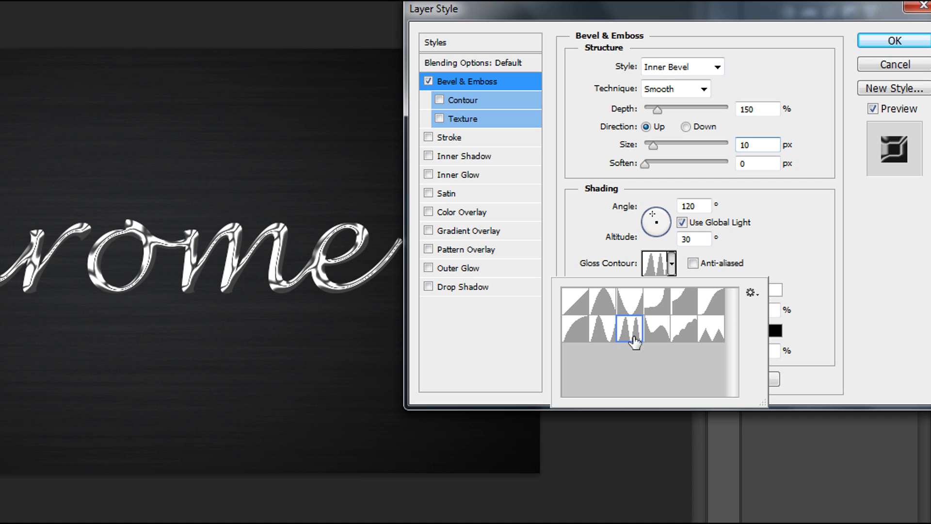
{"action": "left_click", "coordinate": [696, 270]}
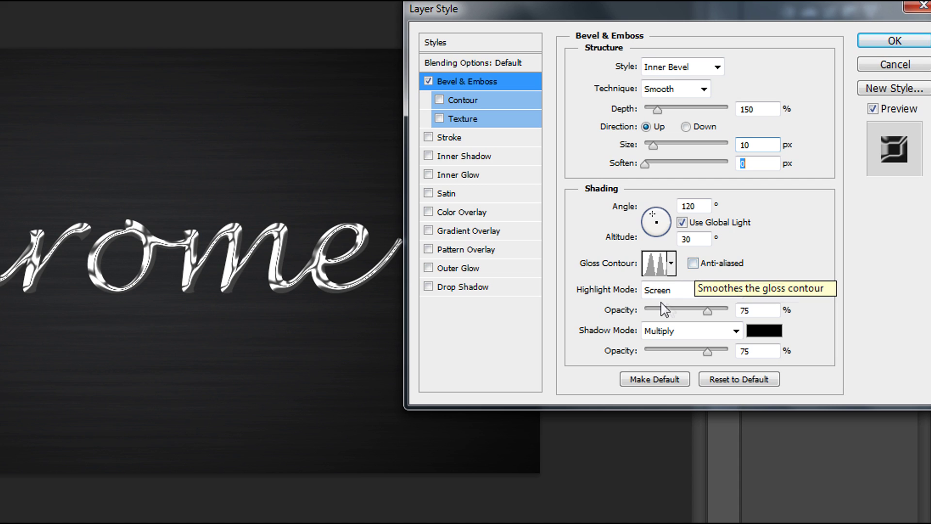
{"action": "left_click", "coordinate": [692, 262]}
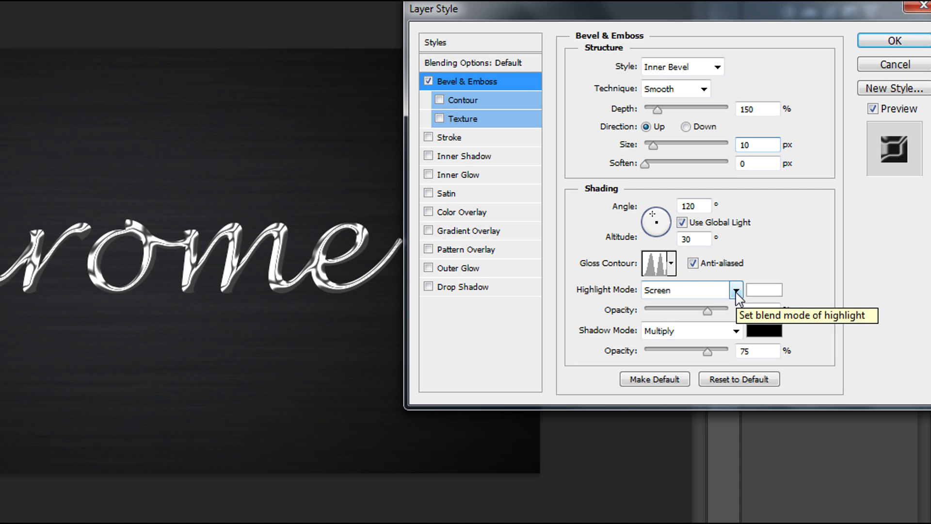
- Set the bevel highlight mode to Color Dodge and shadow mode to Overlay
{"action": "left_click", "coordinate": [736, 291]}
{"action": "left_click", "coordinate": [683, 3]}
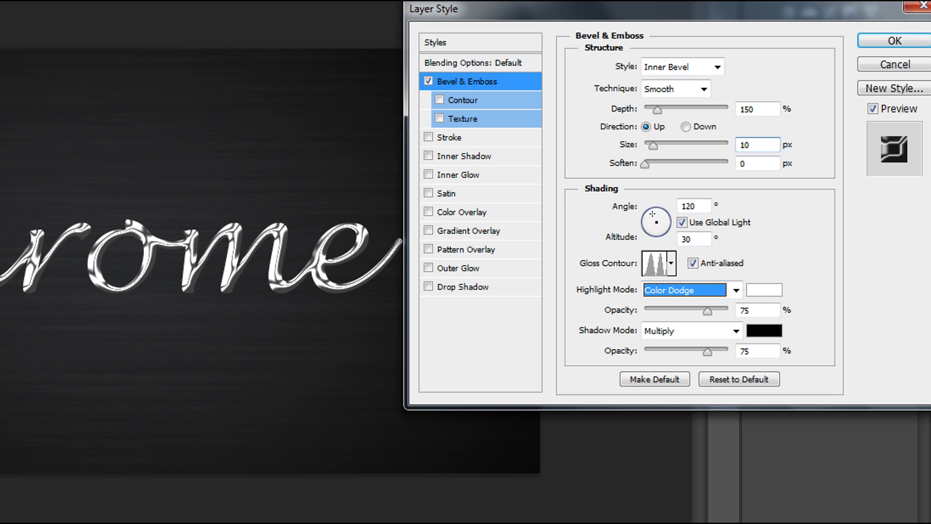
{"action": "left_click", "coordinate": [506, 355]}
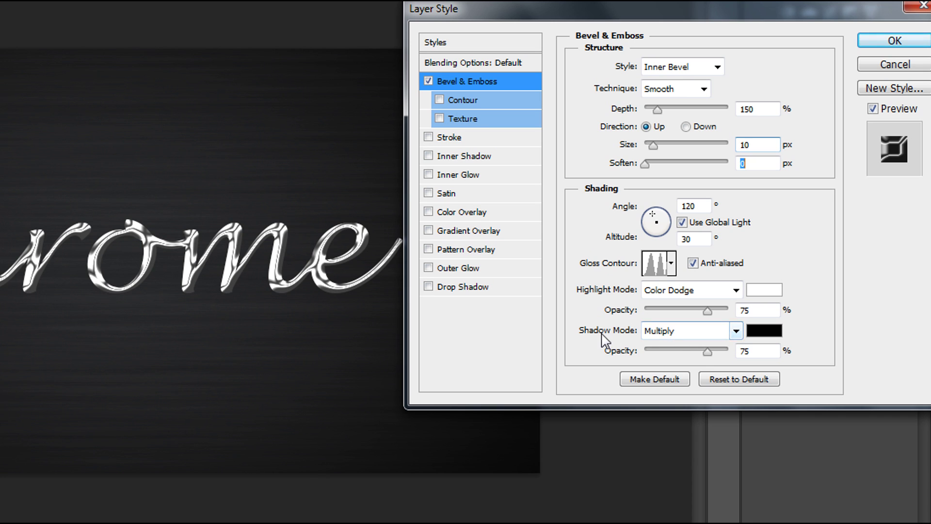
{"action": "left_click", "coordinate": [737, 330]}
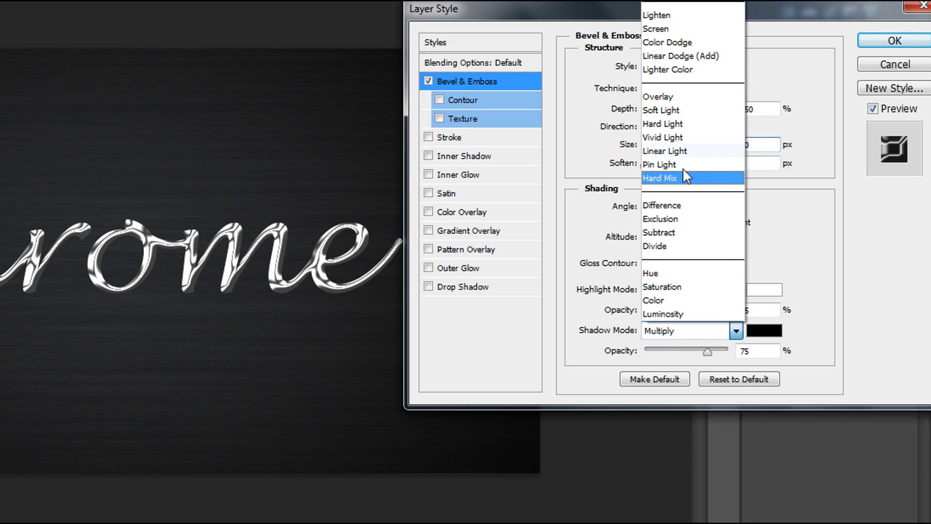
{"action": "left_click", "coordinate": [669, 97]}
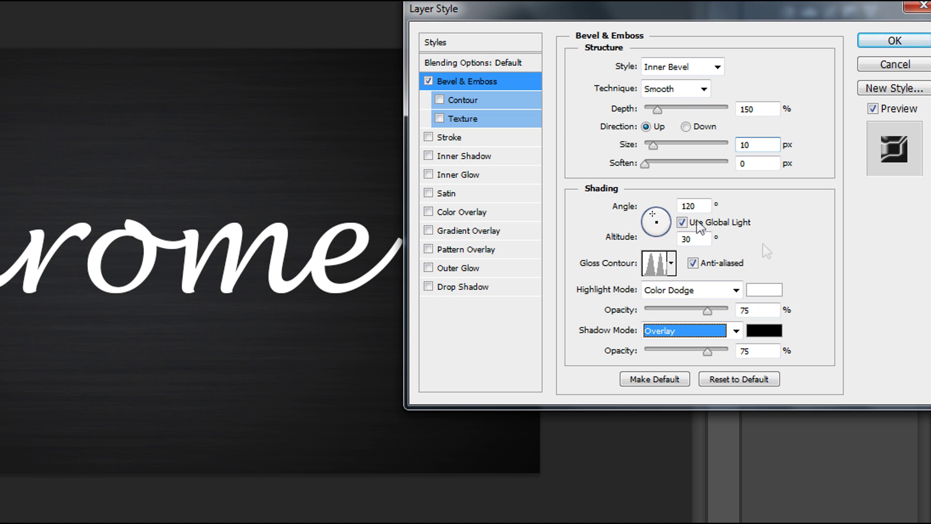
- Add a Gaussian contour to the bevel, leaving anti-aliasing off
{"action": "left_click", "coordinate": [457, 99]}
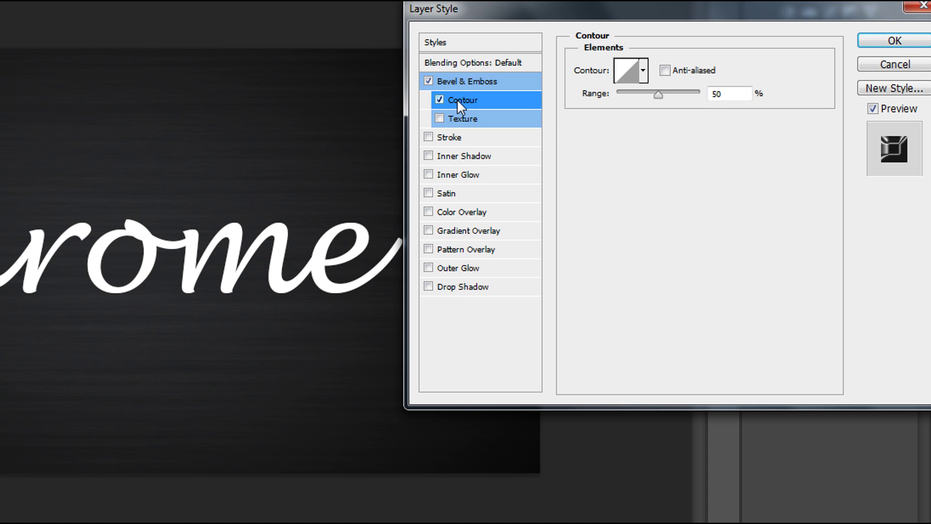
{"action": "left_click", "coordinate": [644, 71]}
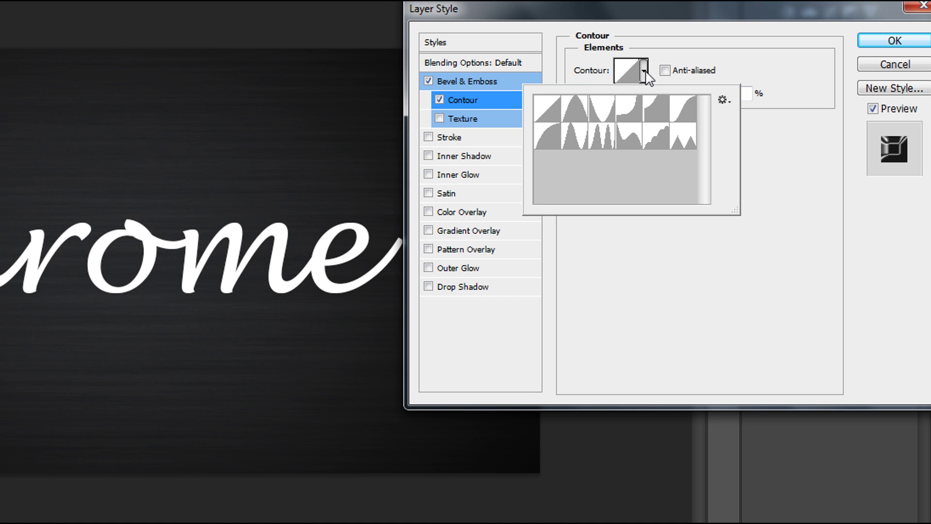
{"action": "left_click", "coordinate": [681, 116]}
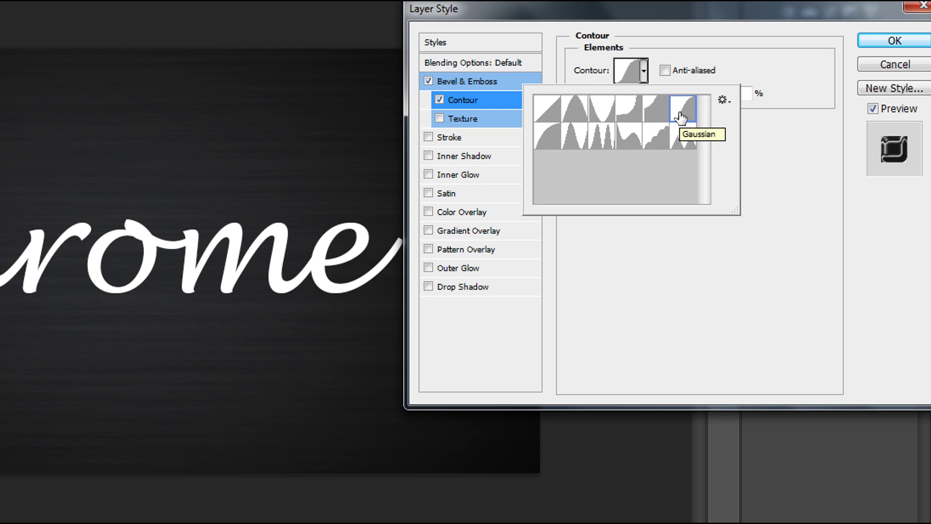
{"action": "left_click", "coordinate": [759, 174]}
{"action": "left_click", "coordinate": [665, 70]}
{"action": "left_click", "coordinate": [666, 71]}
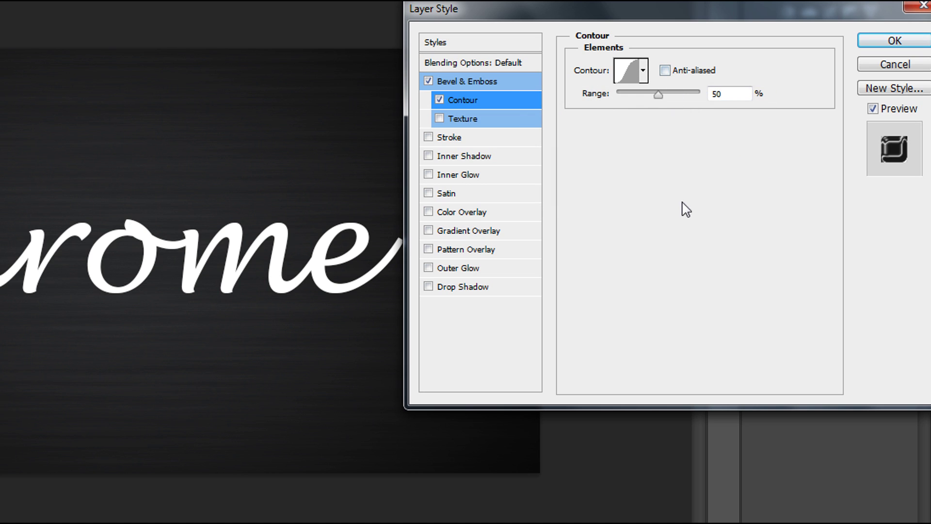
- Add a 1 px centred Stroke with Gradient fill and open its gradient
{"action": "left_click", "coordinate": [453, 135]}
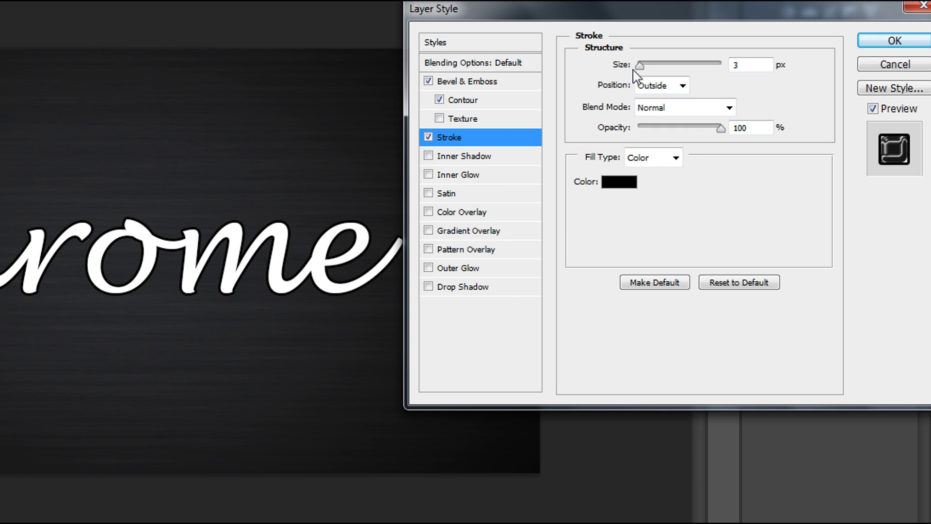
{"action": "left_click_drag", "start_coordinate": [640, 66], "coordinate": [636, 67]}
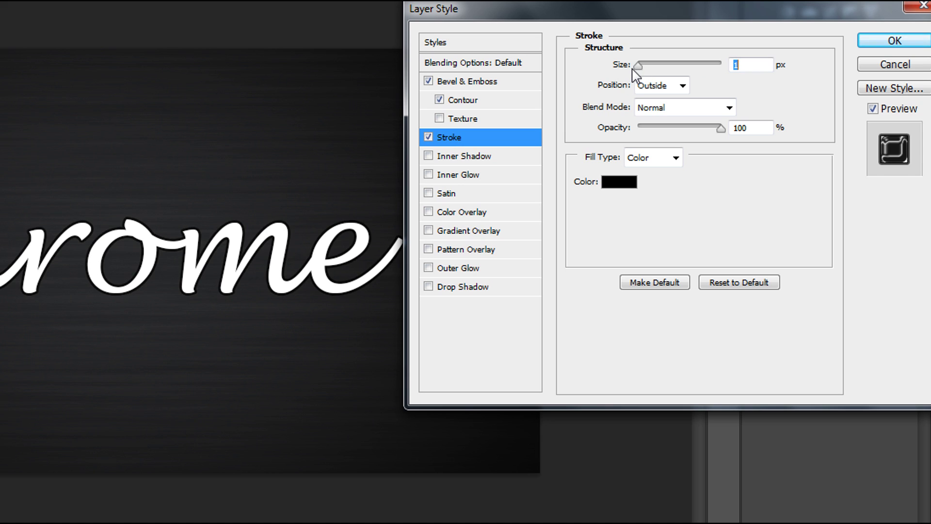
{"action": "left_click", "coordinate": [683, 86]}
{"action": "left_click", "coordinate": [672, 130]}
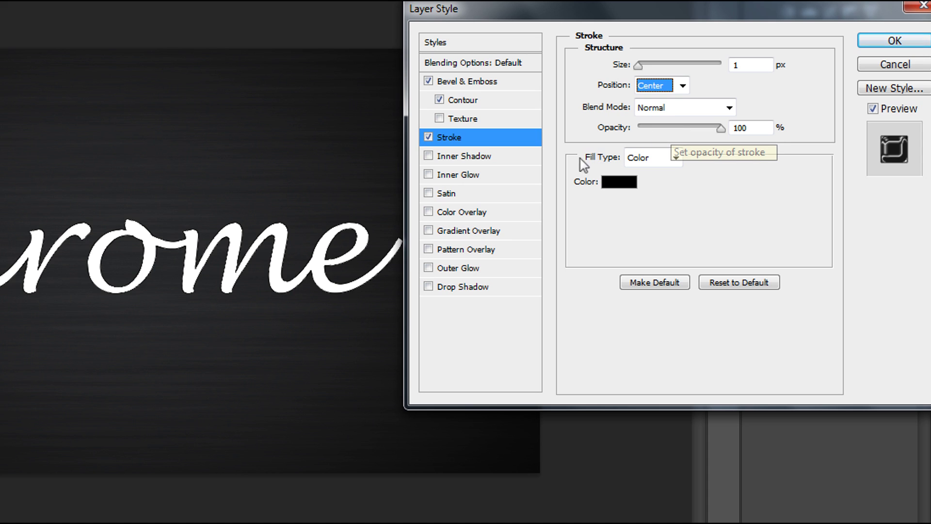
{"action": "key", "text": "shift+Tab"}
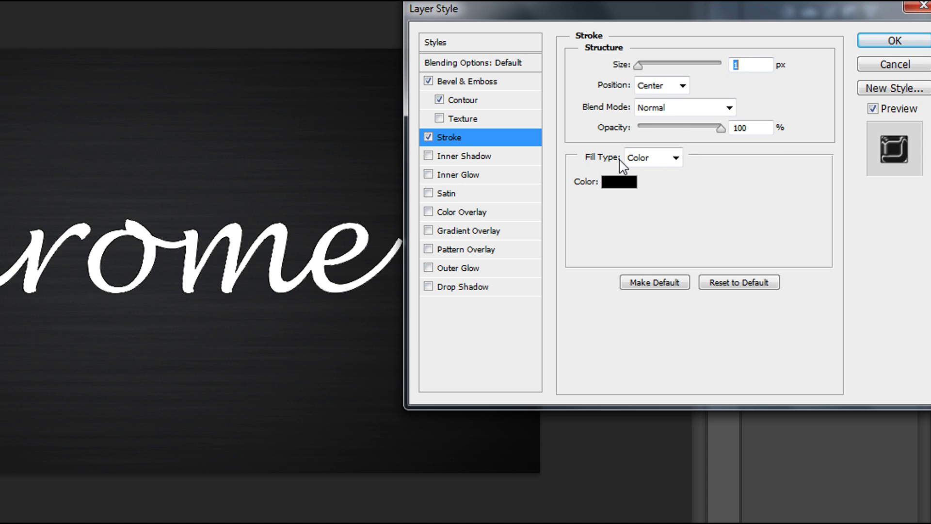
{"action": "left_click", "coordinate": [676, 158]}
{"action": "left_click", "coordinate": [665, 188]}
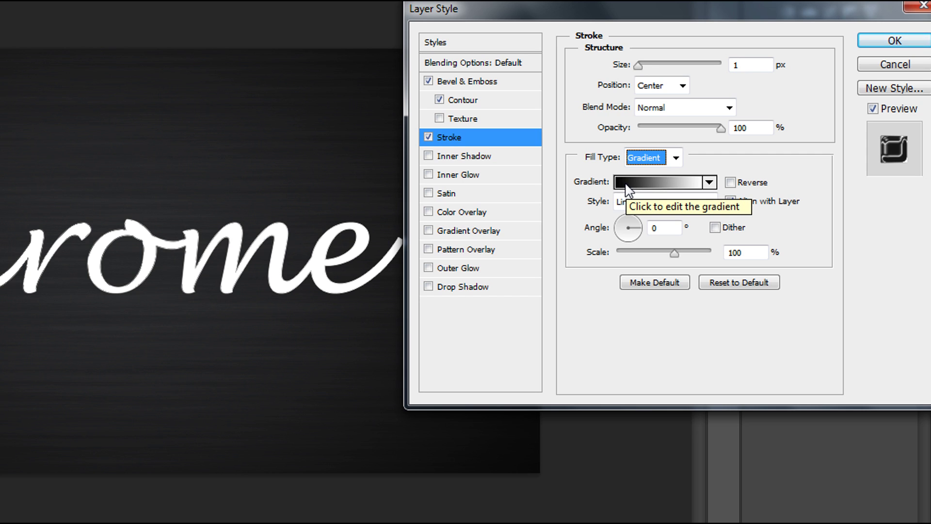
{"action": "left_click", "coordinate": [629, 187]}
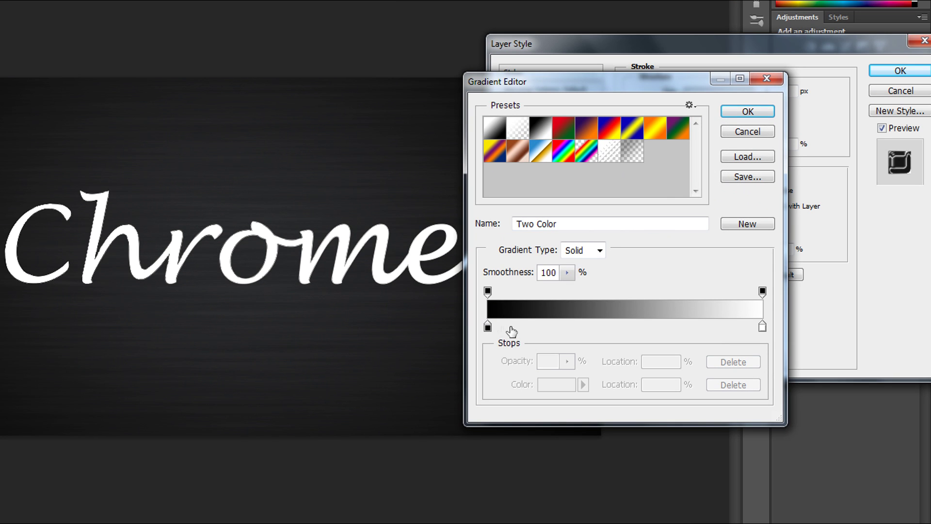
- Add alternating white, black and white colour stops, starting with white at 13%
{"action": "double_click", "coordinate": [525, 327]}
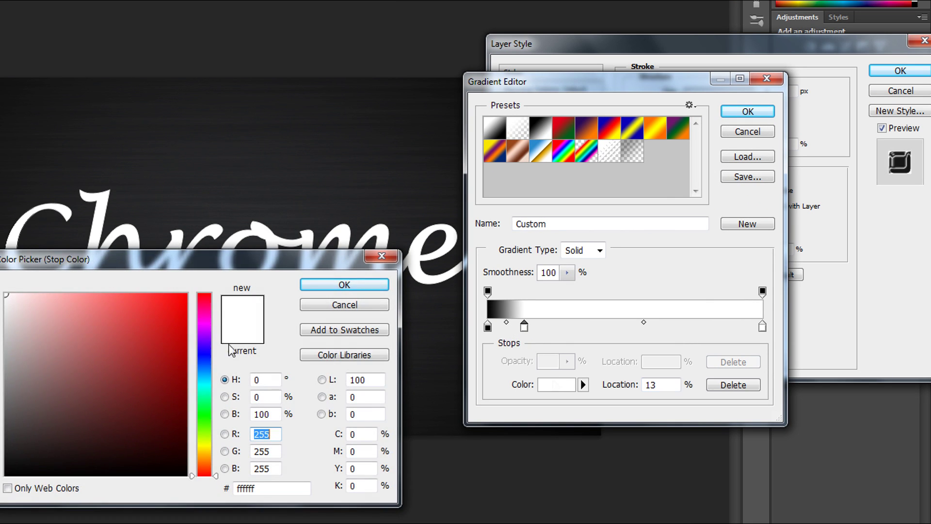
{"action": "left_click", "coordinate": [359, 283]}
{"action": "left_click", "coordinate": [567, 327]}
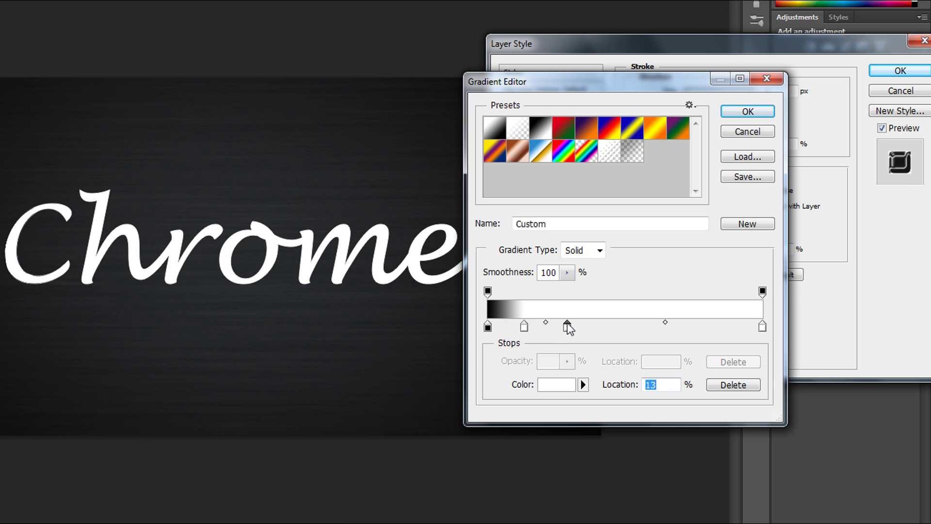
{"action": "left_click", "coordinate": [555, 385]}
{"action": "left_click_drag", "start_coordinate": [93, 386], "coordinate": [6, 475]}
{"action": "left_click", "coordinate": [344, 284]}
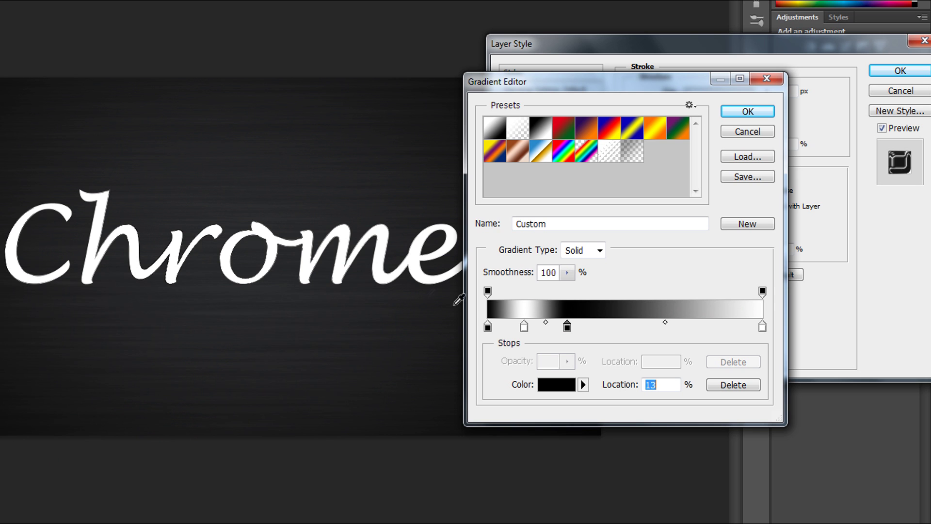
{"action": "left_click", "coordinate": [622, 330]}
{"action": "double_click", "coordinate": [621, 326]}
{"action": "left_click_drag", "start_coordinate": [6, 388], "coordinate": [6, 294]}
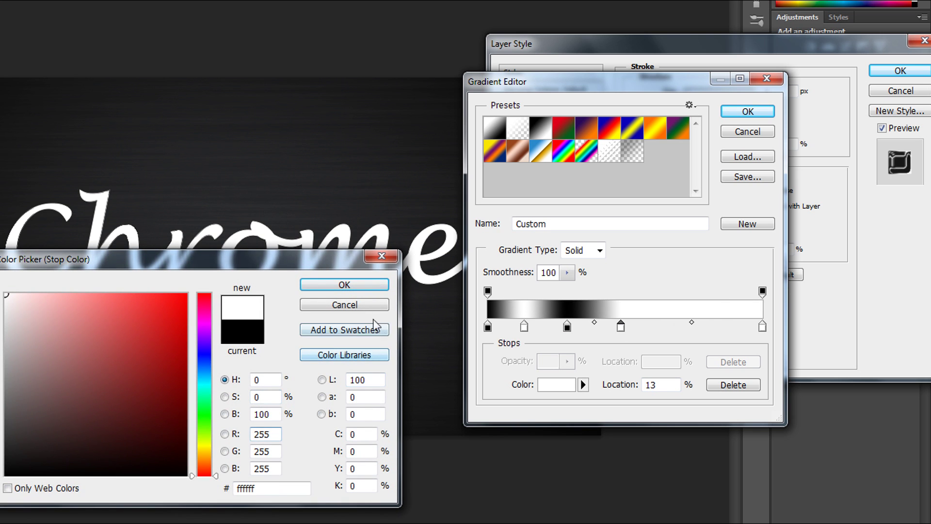
{"action": "left_click", "coordinate": [345, 285]}
- Add another black stop, shift a midpoint to 31%, and add a black stop at 77%
{"action": "left_click", "coordinate": [673, 329]}
{"action": "double_click", "coordinate": [670, 327]}
{"action": "left_click_drag", "start_coordinate": [52, 339], "coordinate": [6, 475]}
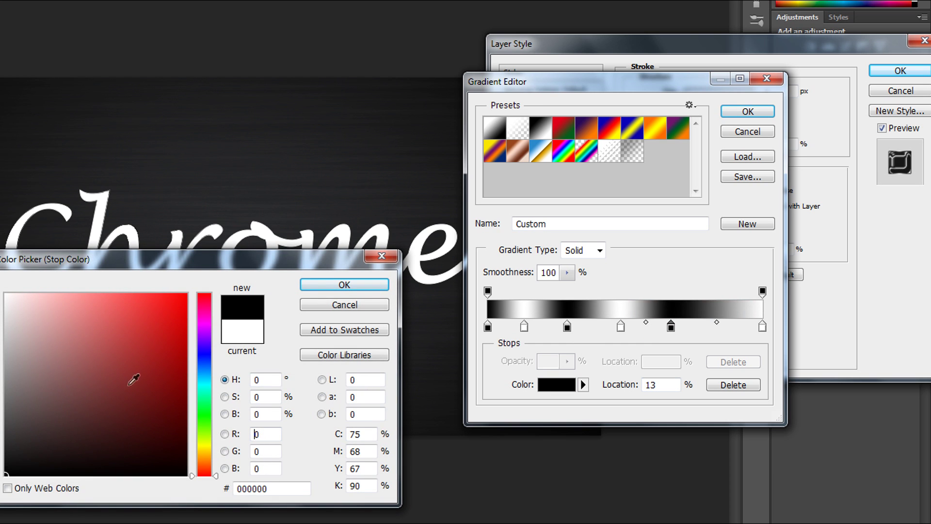
{"action": "left_click", "coordinate": [342, 284]}
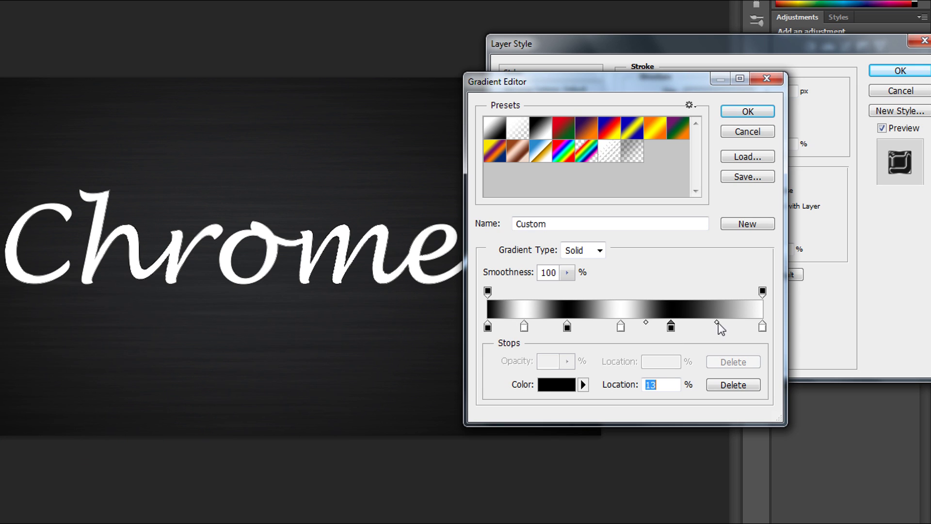
{"action": "left_click_drag", "start_coordinate": [718, 323], "coordinate": [700, 324]}
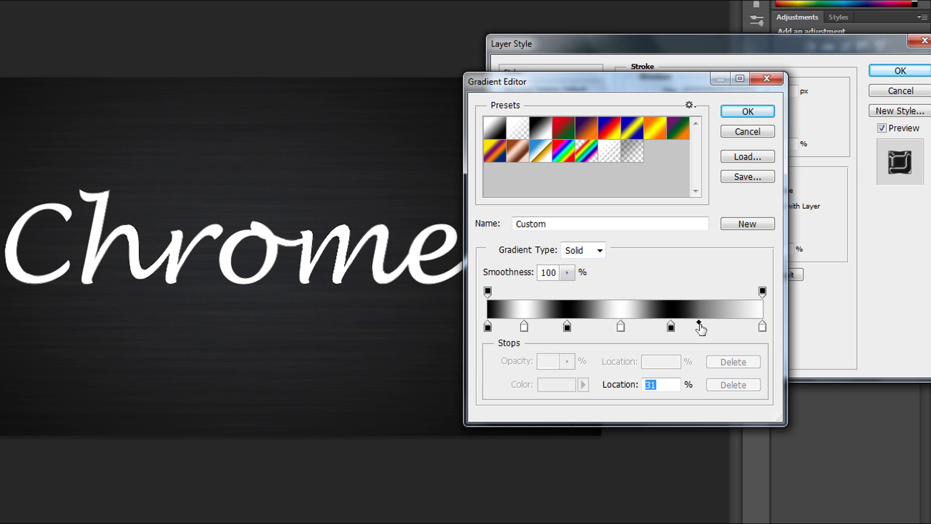
{"action": "left_click", "coordinate": [699, 326]}
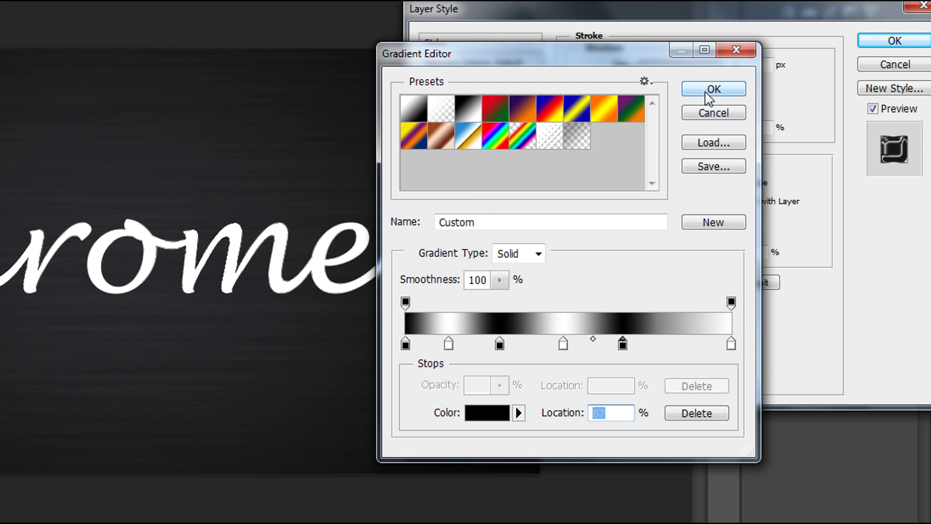
- Apply the banded gradient to the stroke as a Diamond style at 150% scale
{"action": "left_click", "coordinate": [748, 111]}
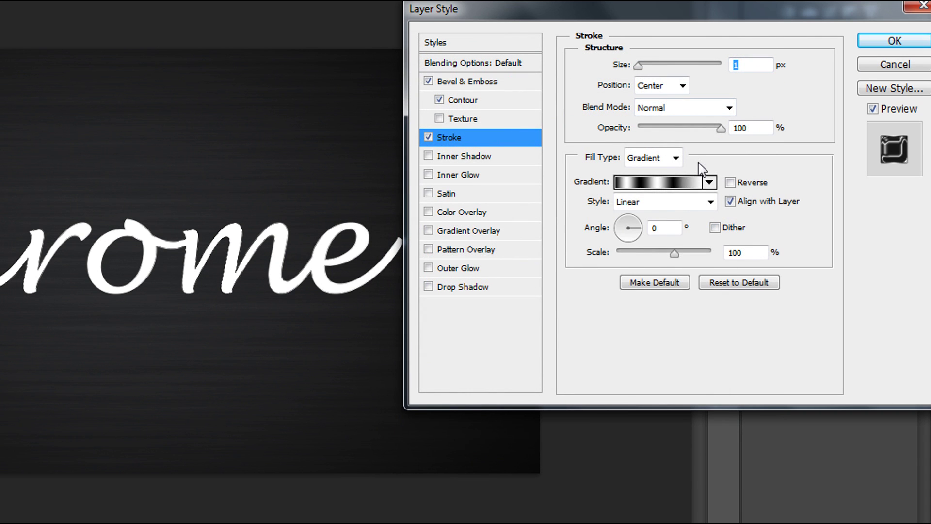
{"action": "left_click", "coordinate": [672, 201]}
{"action": "left_click", "coordinate": [649, 270]}
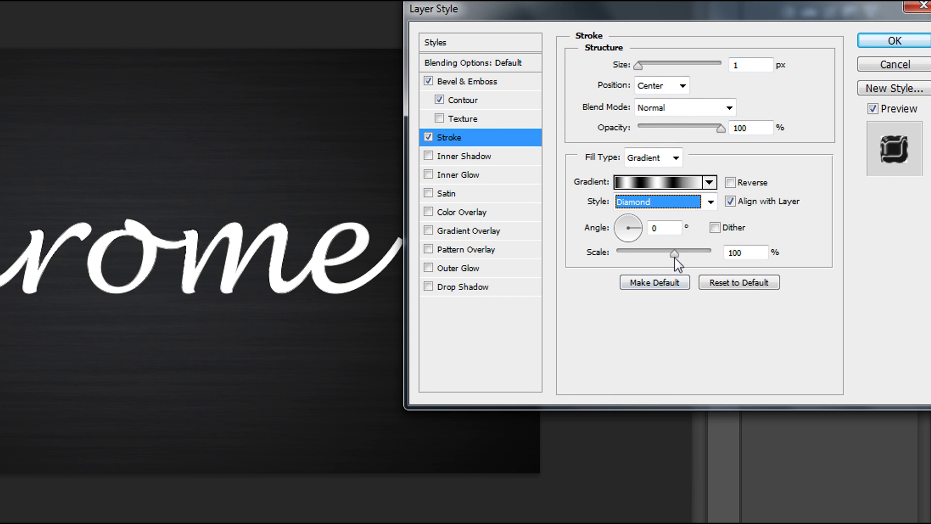
{"action": "left_click_drag", "start_coordinate": [677, 260], "coordinate": [742, 252]}
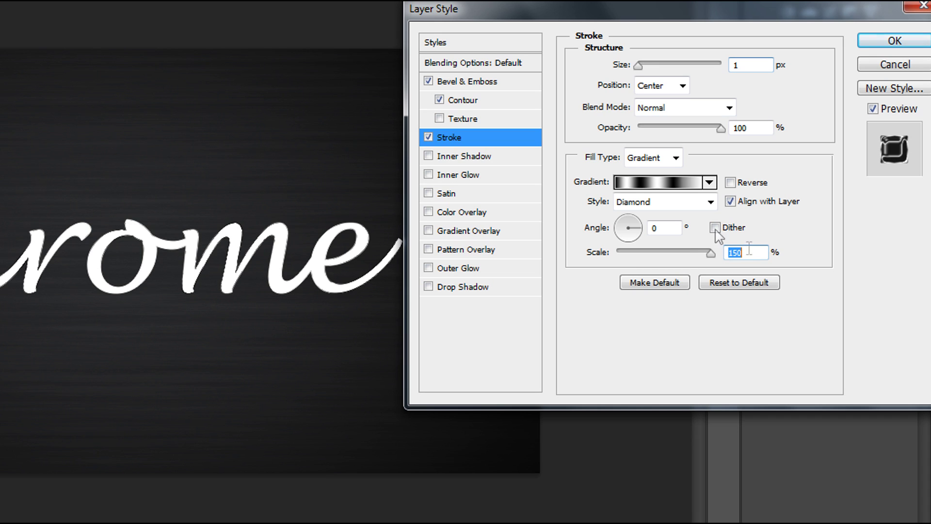
- Add a white Color Dodge inner glow at 100% opacity
{"action": "left_click", "coordinate": [466, 176]}
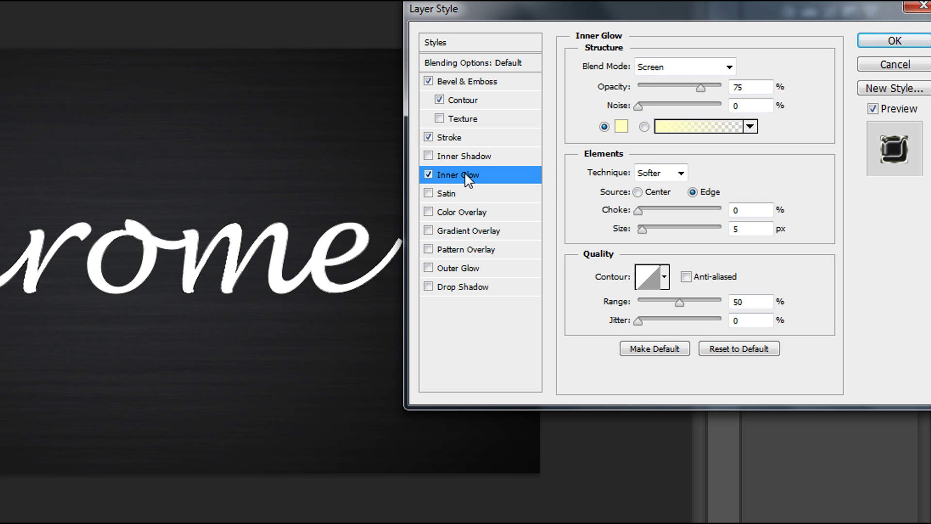
{"action": "left_click", "coordinate": [621, 126]}
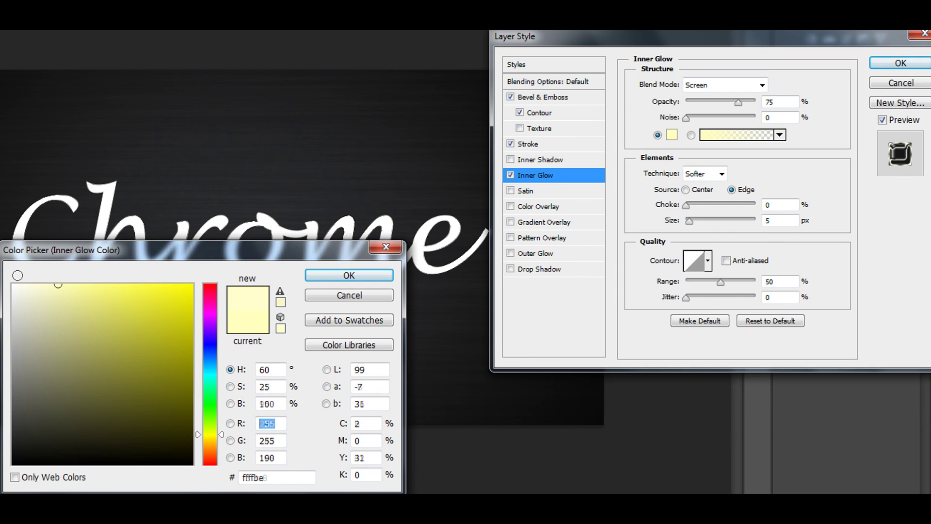
{"action": "left_click", "coordinate": [17, 275]}
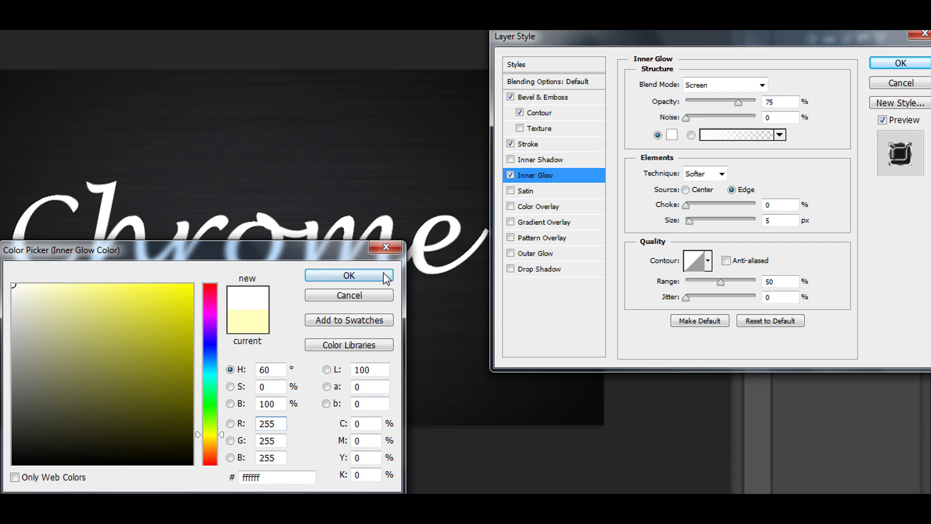
{"action": "left_click", "coordinate": [349, 275]}
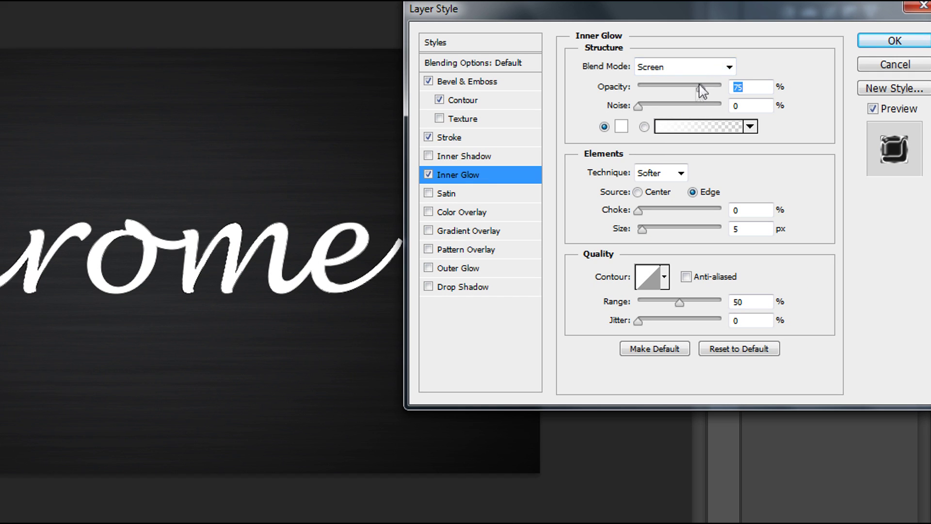
{"action": "left_click", "coordinate": [729, 66]}
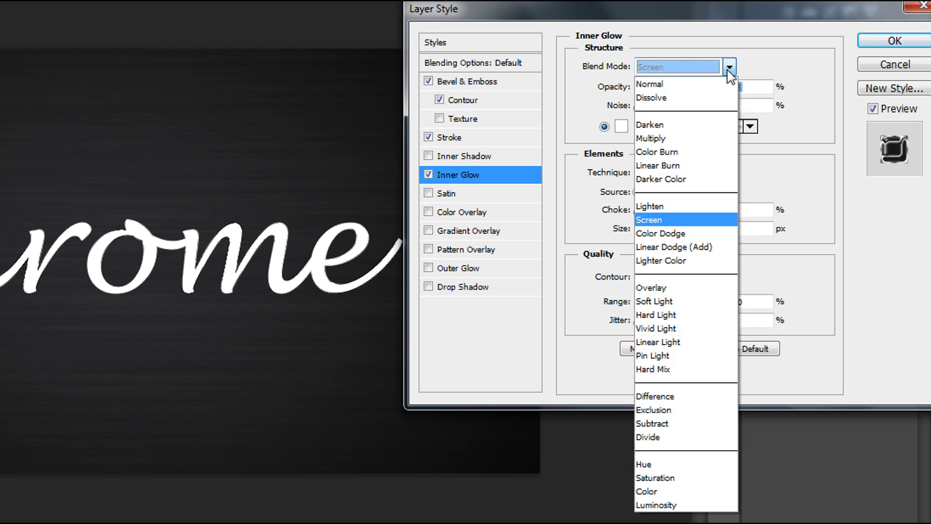
{"action": "left_click", "coordinate": [680, 231]}
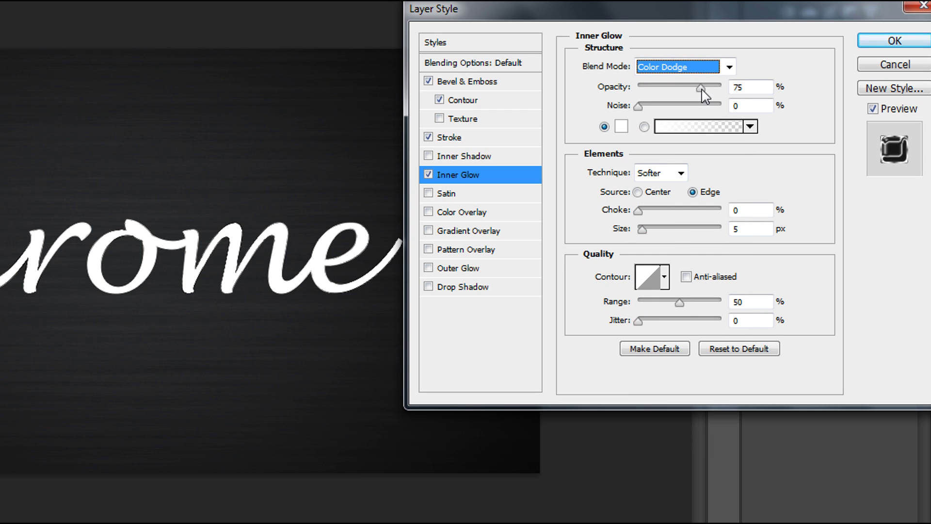
{"action": "left_click_drag", "start_coordinate": [701, 87], "coordinate": [730, 87]}
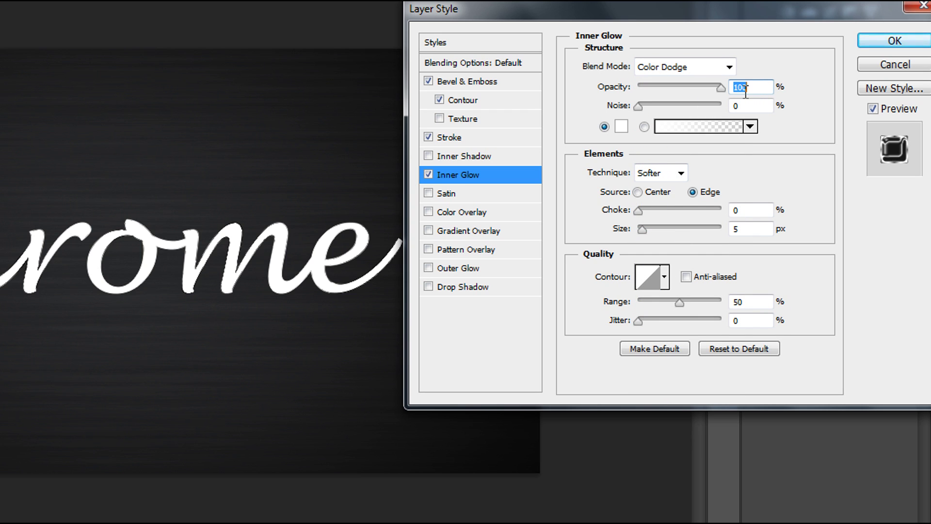
- Set the inner glow technique to Precise, size 10 px, range 95%
{"action": "left_click", "coordinate": [681, 174]}
{"action": "left_click", "coordinate": [663, 202]}
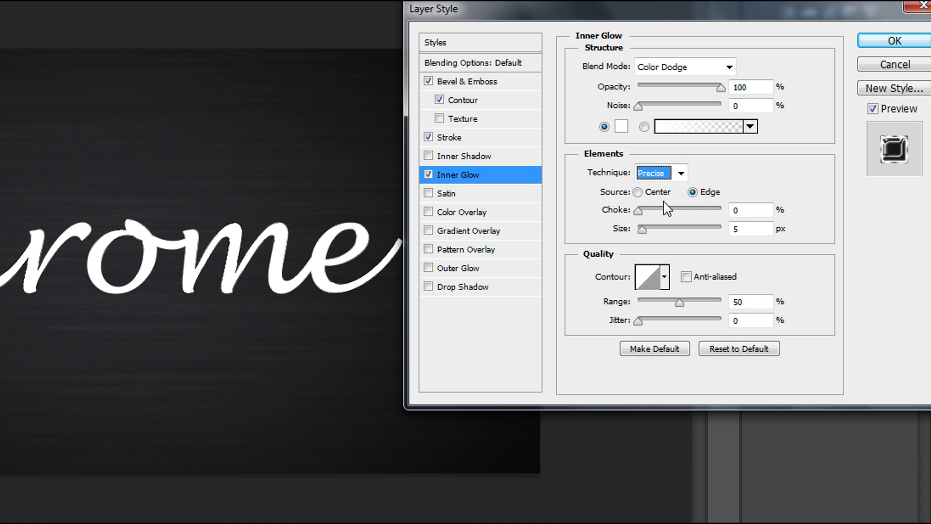
{"action": "double_click", "coordinate": [731, 230]}
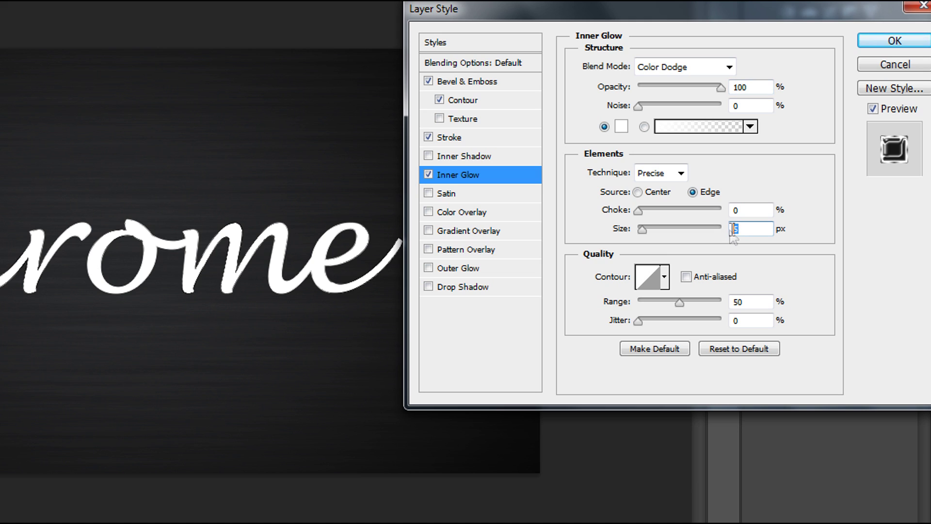
{"action": "type", "text": "10"}
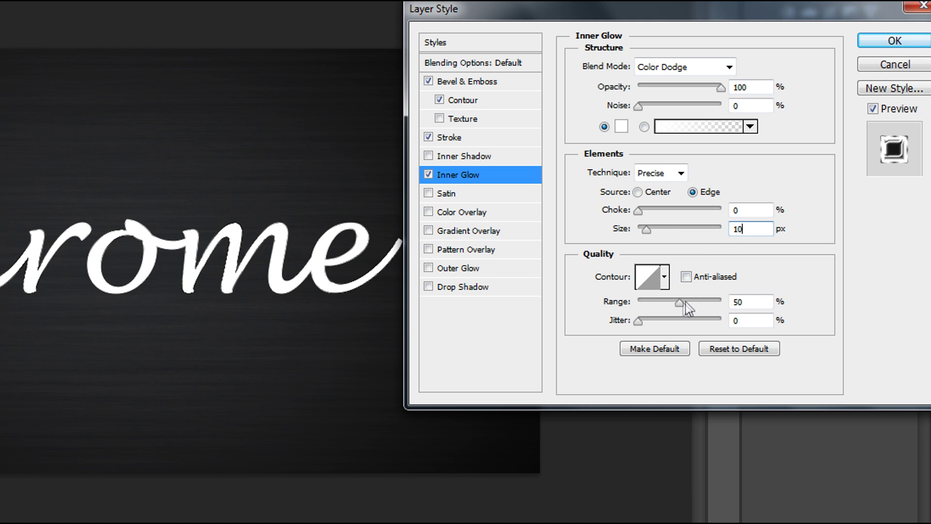
{"action": "left_click_drag", "start_coordinate": [682, 303], "coordinate": [713, 302]}
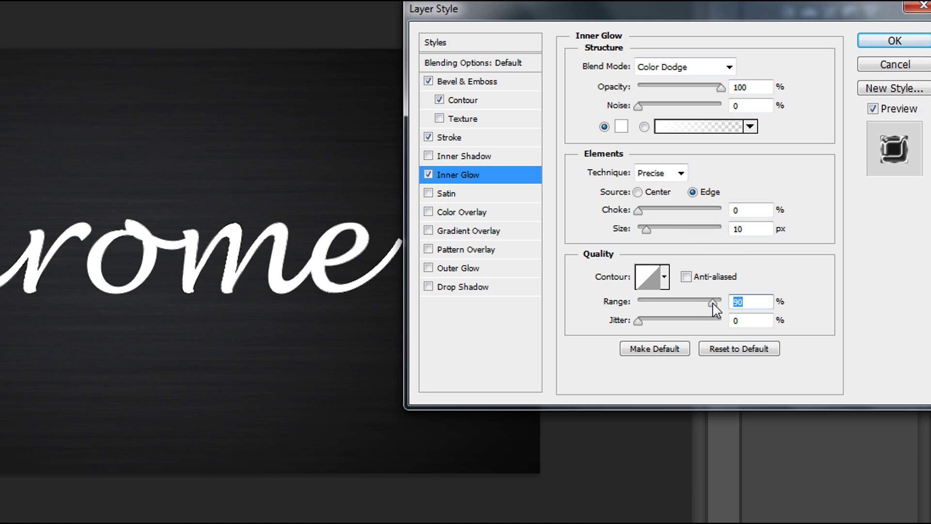
{"action": "type", "text": "95"}
{"action": "key", "text": "Return"}
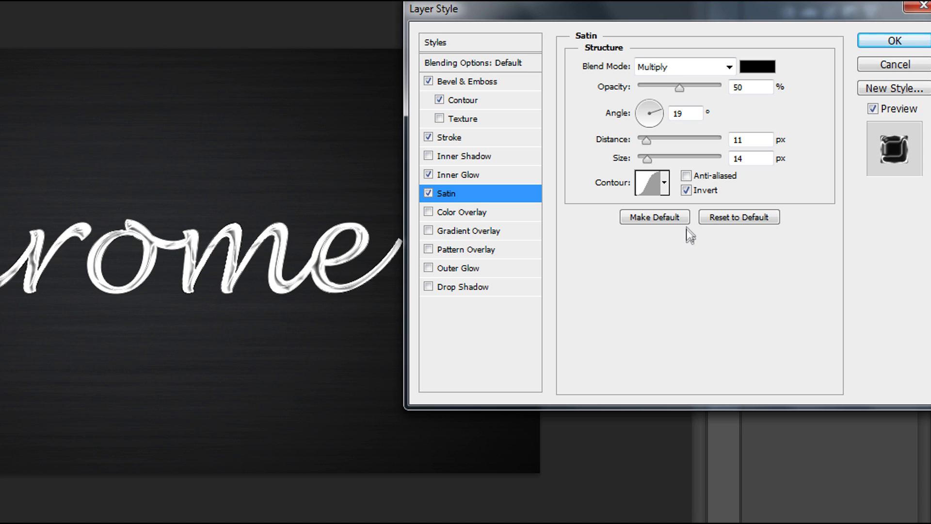
- Give the inverted satin the Cove - Shallow contour after briefly trying Rolling Slope
{"action": "left_click", "coordinate": [654, 186]}
{"action": "left_click", "coordinate": [664, 184]}
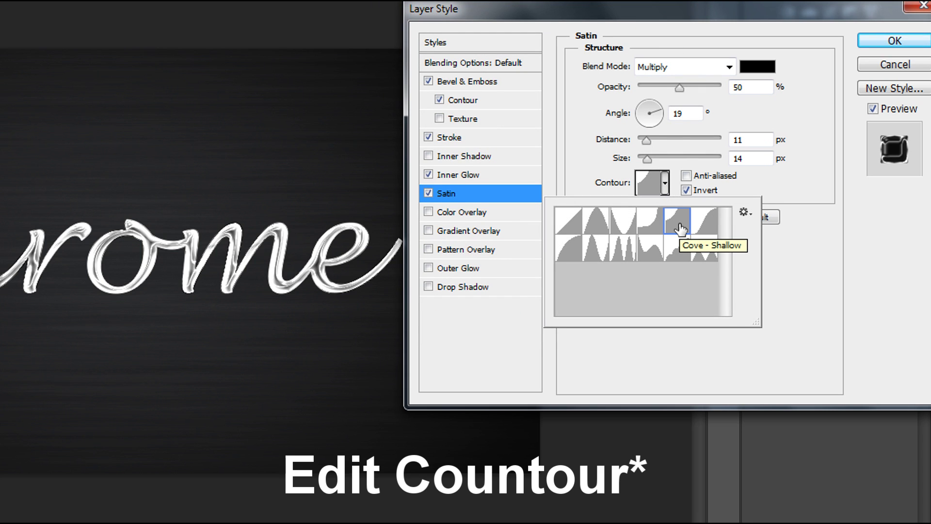
{"action": "double_click", "coordinate": [681, 228]}
{"action": "left_click", "coordinate": [645, 182]}
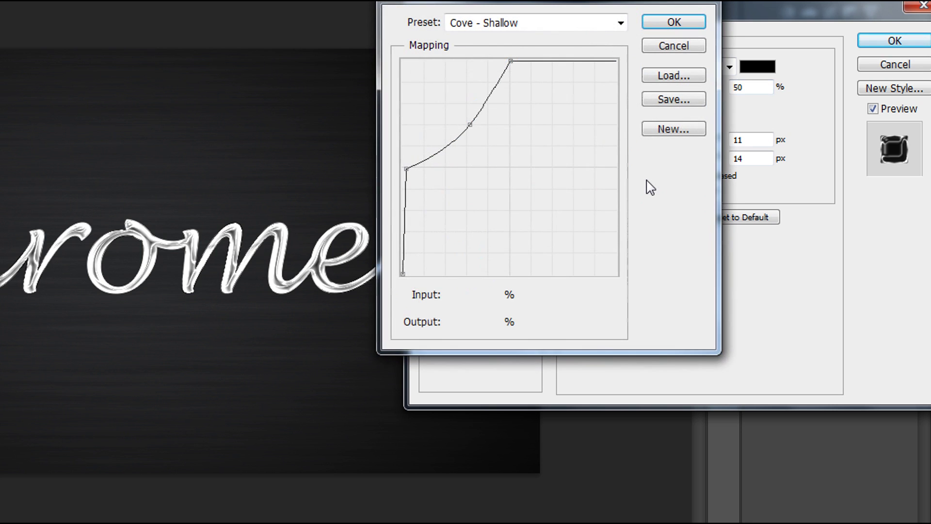
{"action": "left_click", "coordinate": [679, 26]}
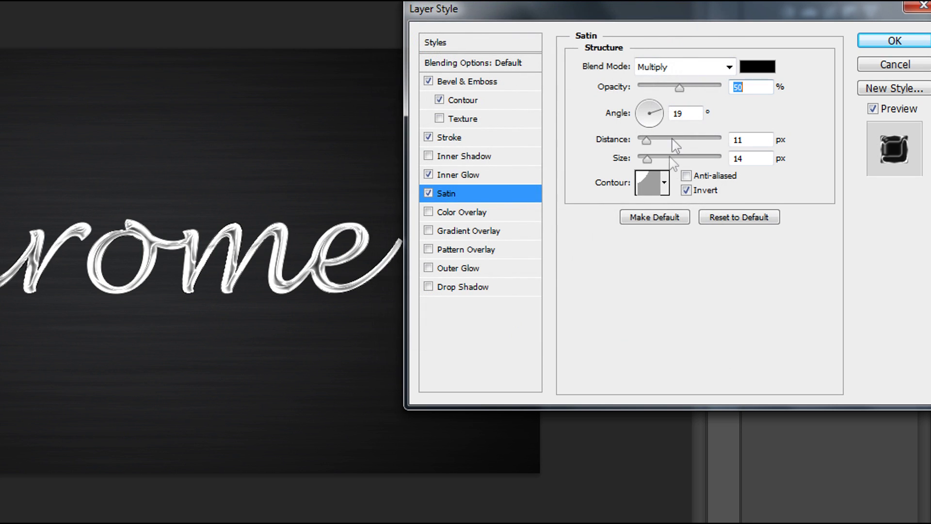
{"action": "left_click", "coordinate": [666, 184]}
{"action": "left_click", "coordinate": [680, 250]}
{"action": "left_click", "coordinate": [676, 223]}
{"action": "left_click", "coordinate": [665, 184]}
- Add a black Color Overlay at 35% opacity and enable Outer Glow
{"action": "left_click", "coordinate": [443, 212]}
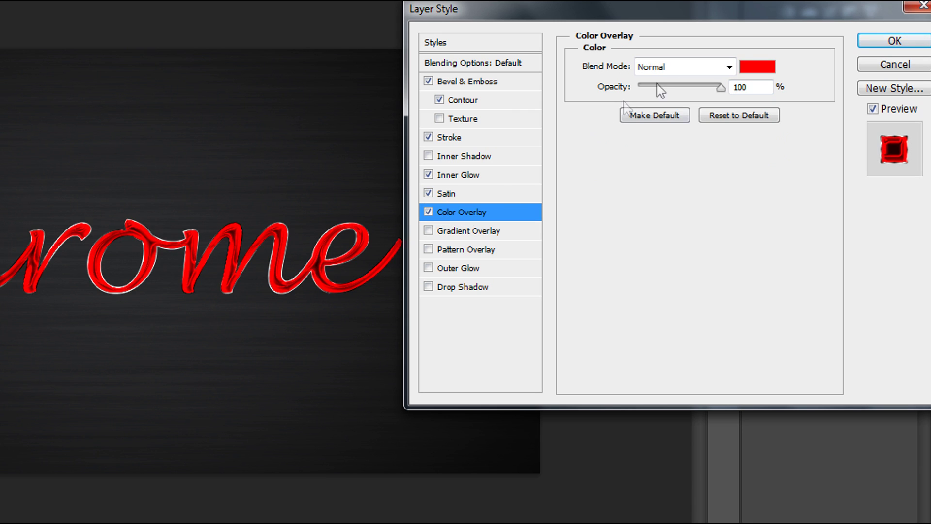
{"action": "left_click", "coordinate": [756, 66]}
{"action": "type", "text": "0"}
{"action": "left_click", "coordinate": [250, 294]}
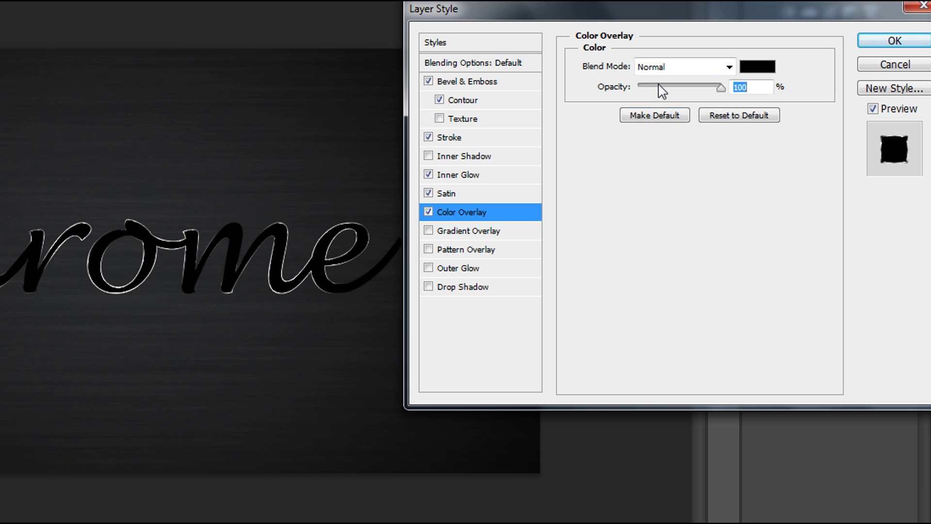
{"action": "left_click_drag", "start_coordinate": [661, 90], "coordinate": [671, 92]}
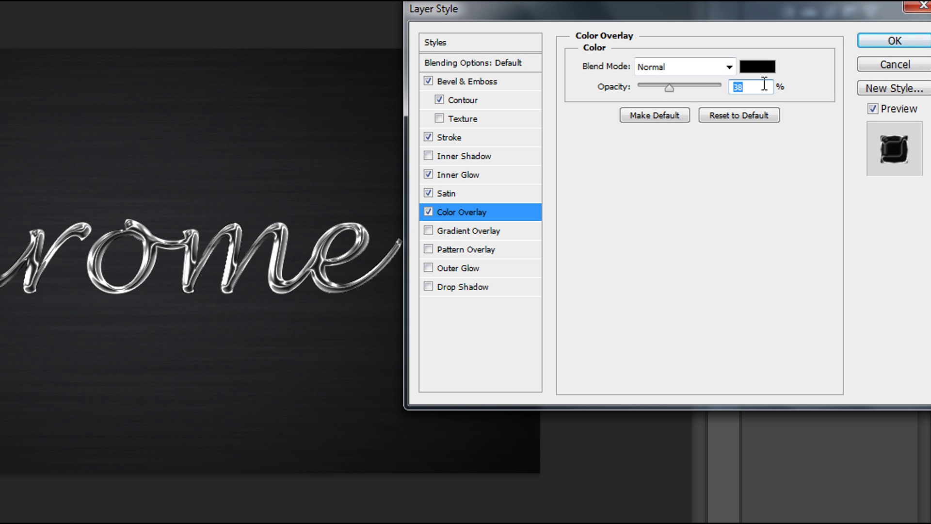
{"action": "type", "text": "35"}
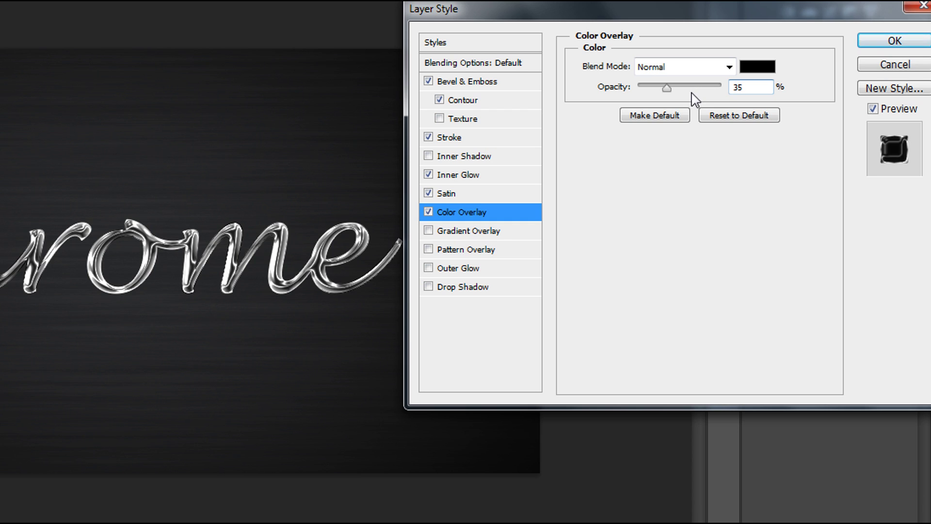
{"action": "left_click", "coordinate": [428, 270]}
- Make the outer glow white (ffffff), Soft Light blend, at 100% opacity
{"action": "left_click", "coordinate": [446, 267]}
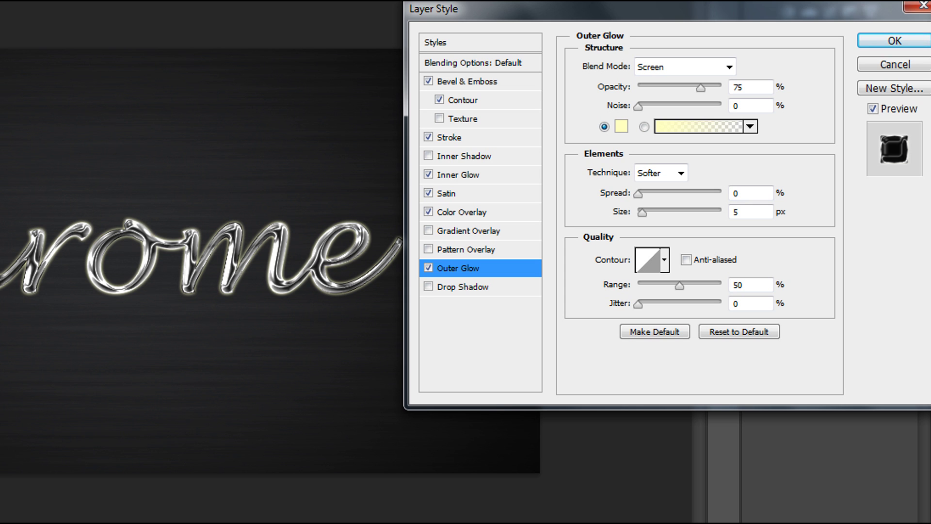
{"action": "left_click", "coordinate": [622, 127]}
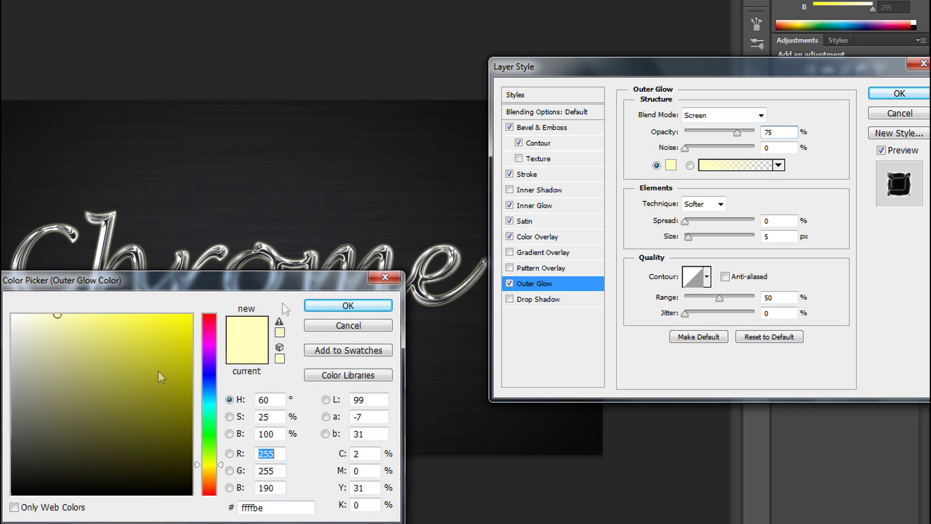
{"action": "double_click", "coordinate": [252, 507]}
{"action": "type", "text": "ffffff"}
{"action": "left_click", "coordinate": [349, 306]}
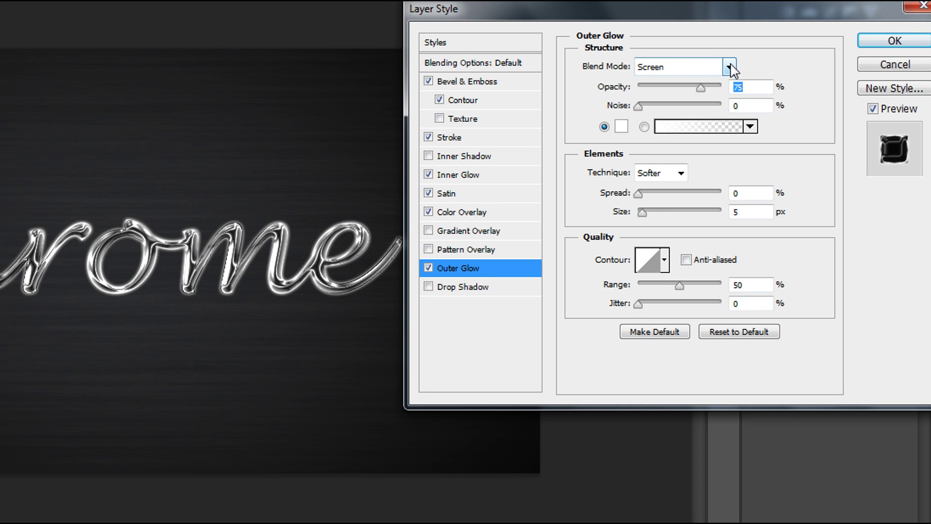
{"action": "left_click", "coordinate": [730, 68]}
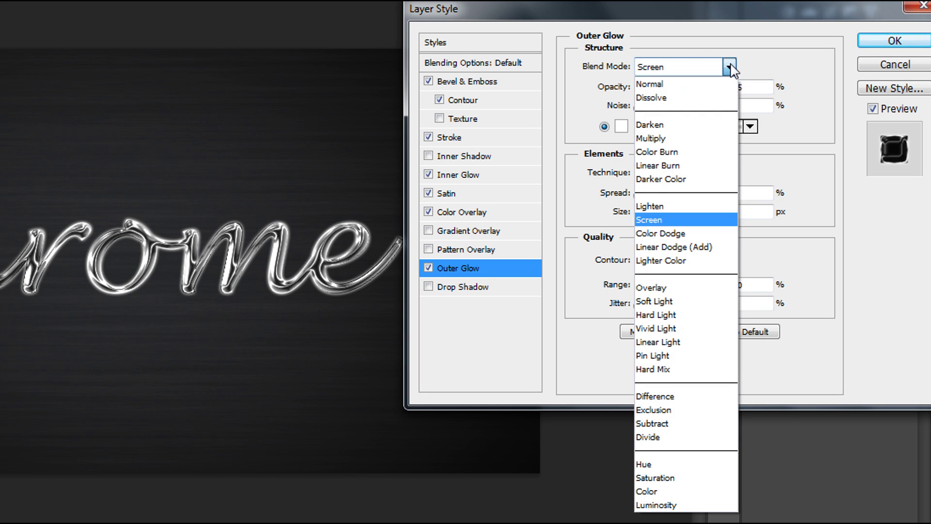
{"action": "left_click", "coordinate": [684, 305]}
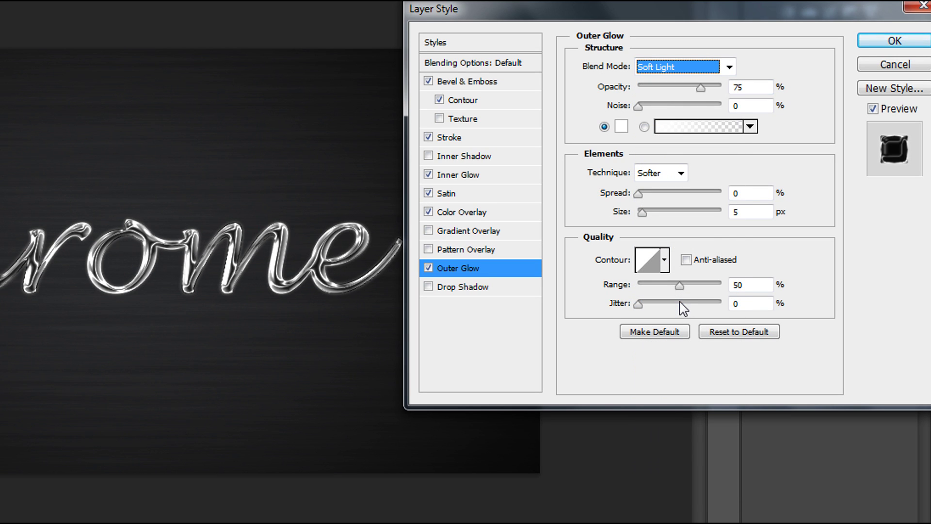
{"action": "left_click", "coordinate": [700, 89]}
{"action": "left_click_drag", "start_coordinate": [700, 88], "coordinate": [723, 88]}
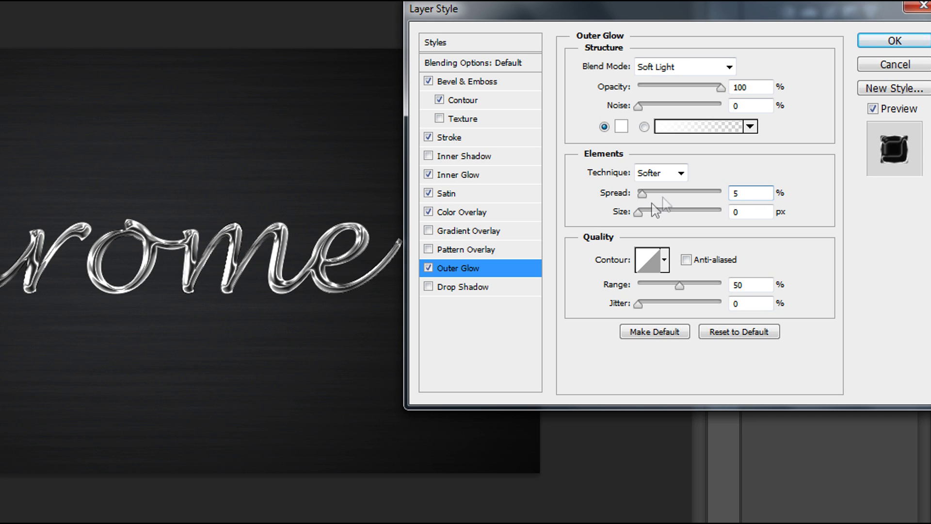
- Set the outer glow size to 120 px and range to 70%
{"action": "left_click", "coordinate": [743, 212]}
{"action": "type", "text": "120"}
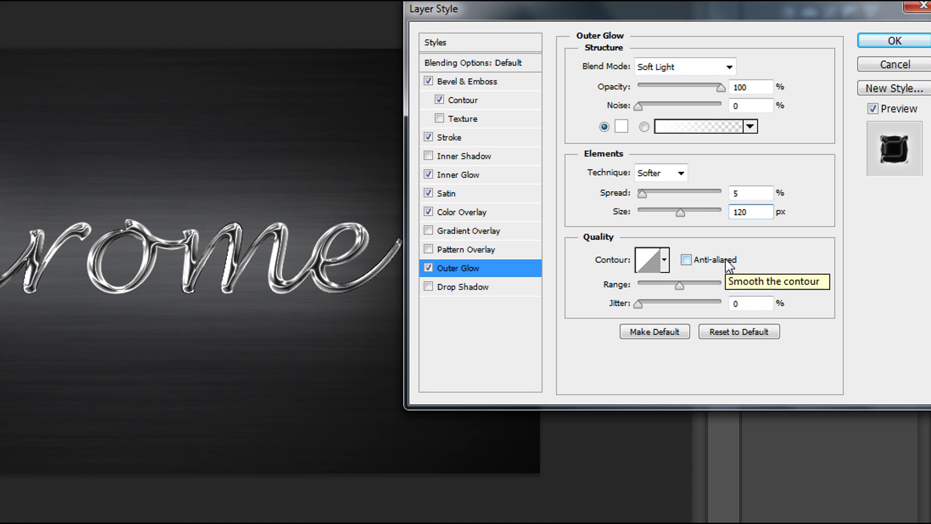
{"action": "left_click", "coordinate": [741, 284]}
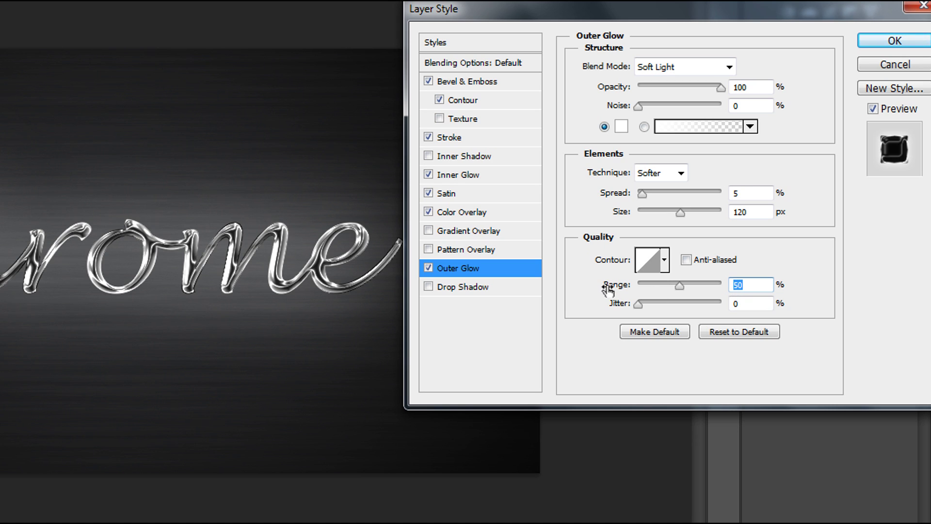
{"action": "type", "text": "70"}
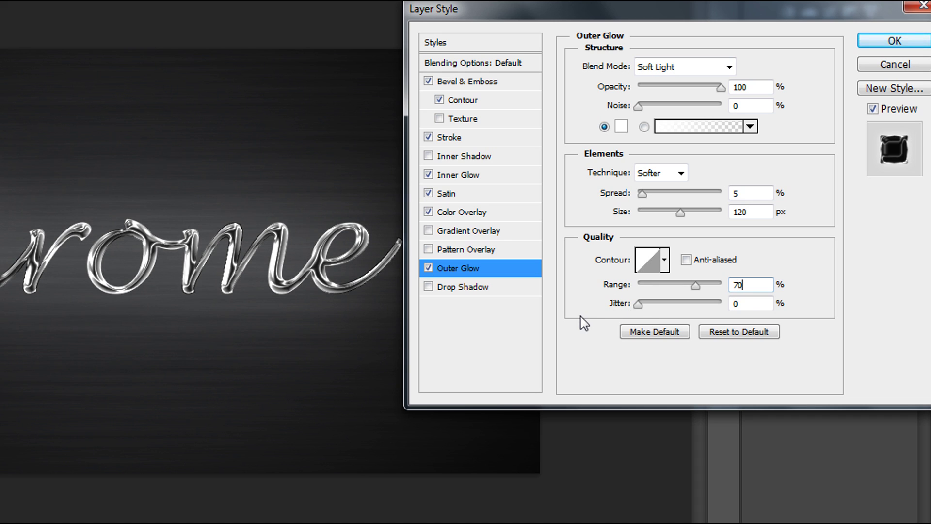
{"action": "left_click", "coordinate": [160, 509]}
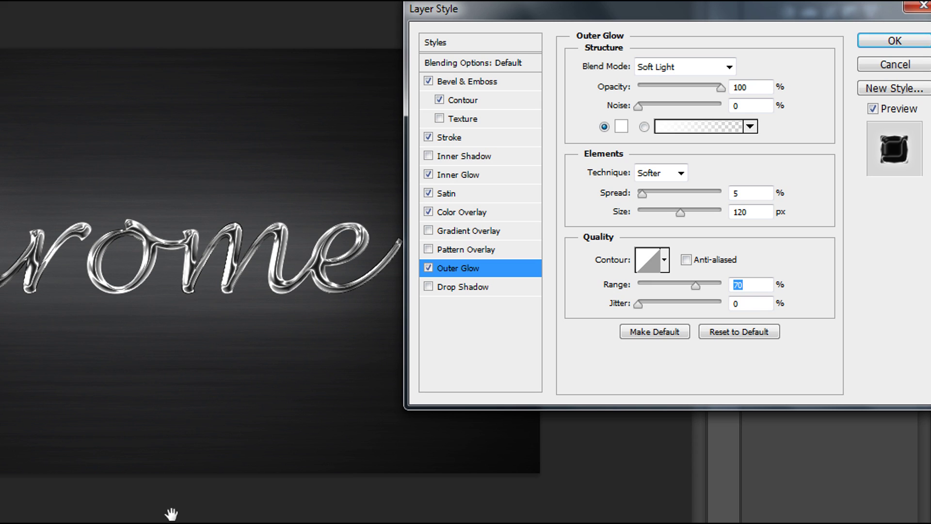
- Enable a drop shadow with distance 15 px, spread 25% and size 20 px
{"action": "left_click", "coordinate": [453, 287]}
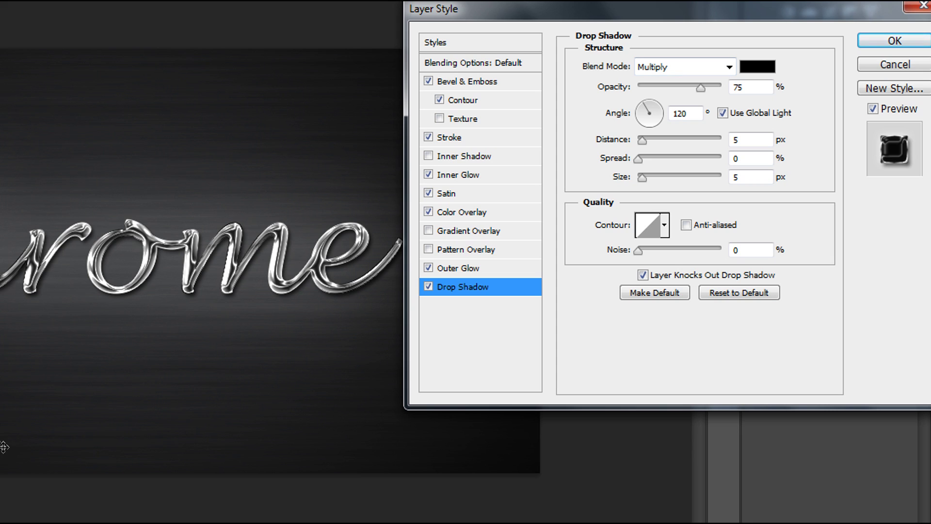
{"action": "left_click_drag", "start_coordinate": [643, 140], "coordinate": [651, 142]}
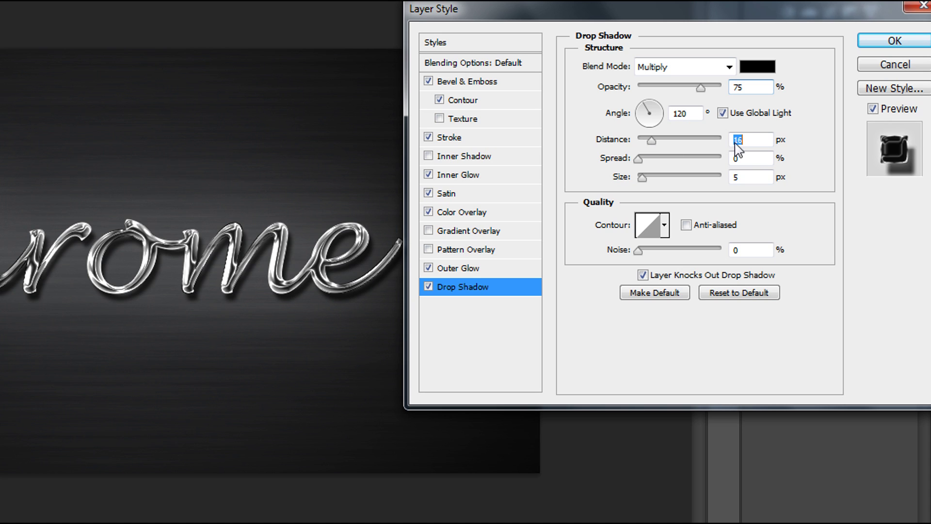
{"action": "type", "text": "150"}
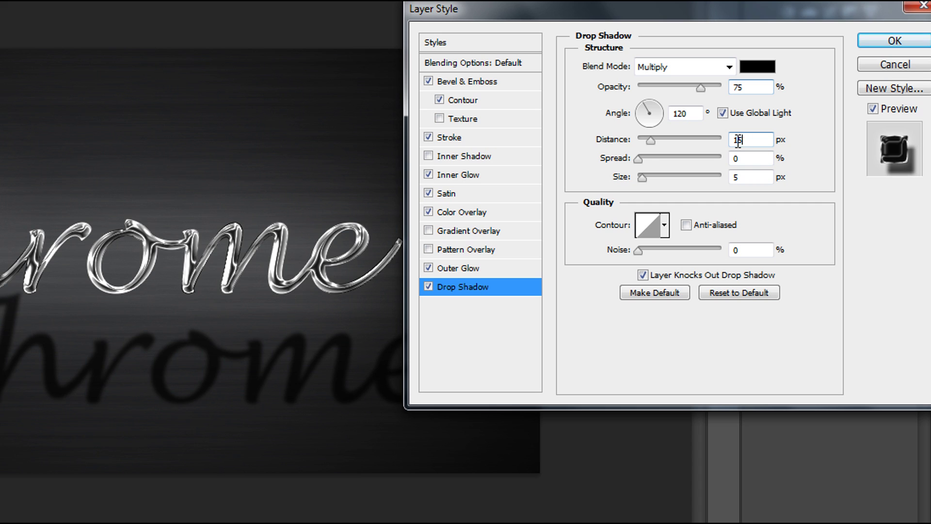
{"action": "key", "text": "BackSpace"}
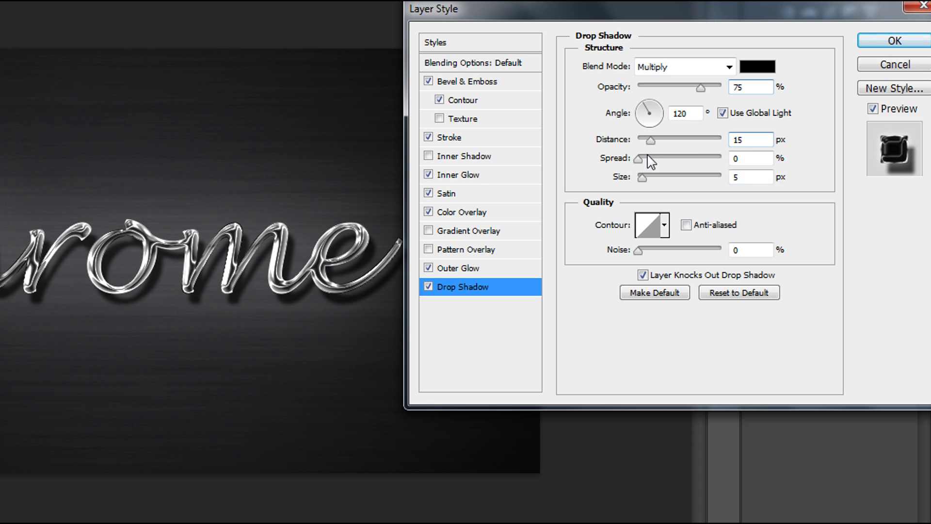
{"action": "left_click_drag", "start_coordinate": [640, 161], "coordinate": [660, 162]}
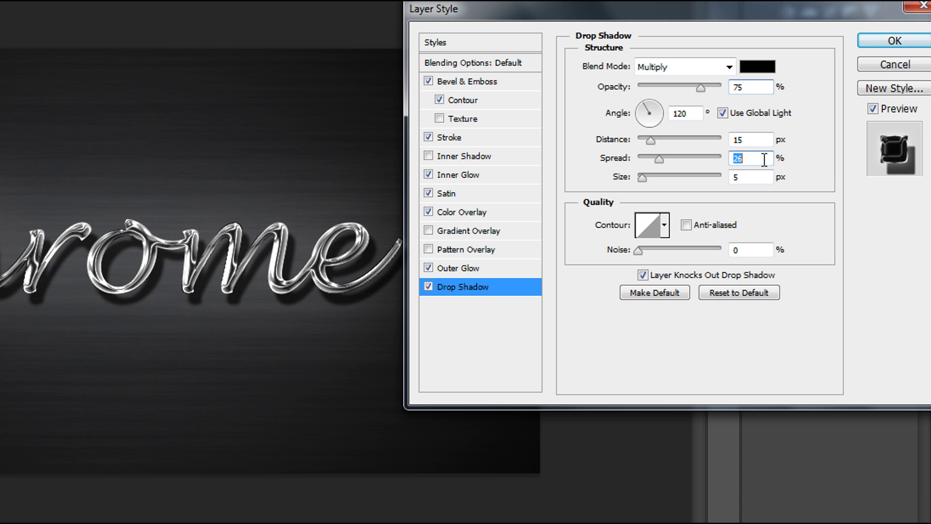
{"action": "type", "text": "15"}
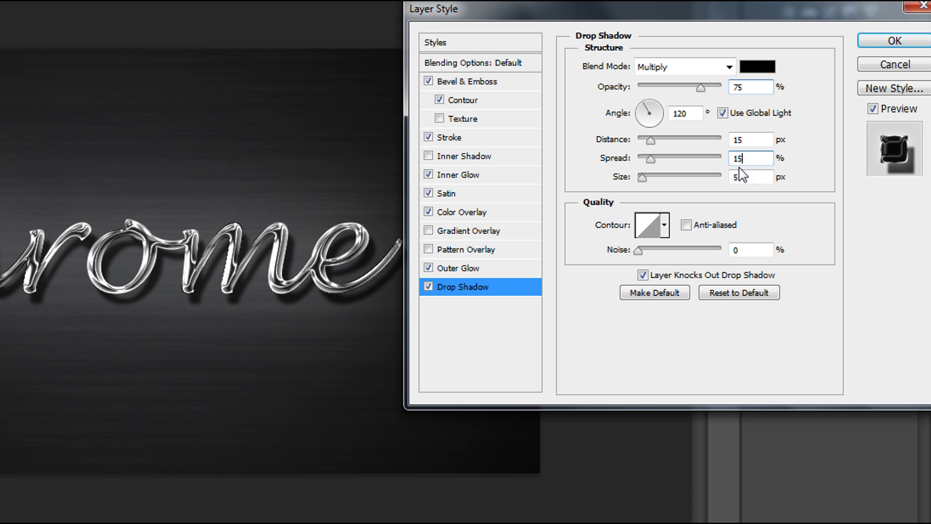
{"action": "type", "text": "0"}
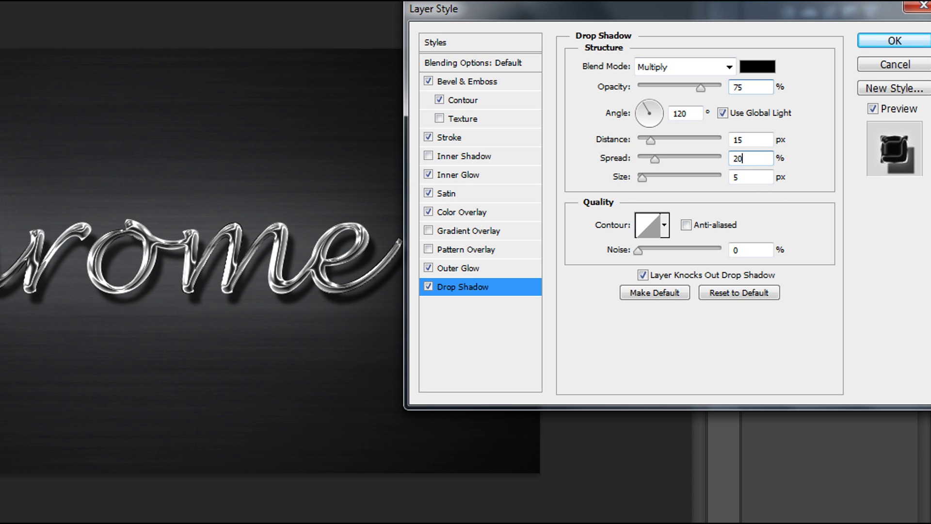
{"action": "double_click", "coordinate": [751, 158]}
{"action": "type", "text": "25"}
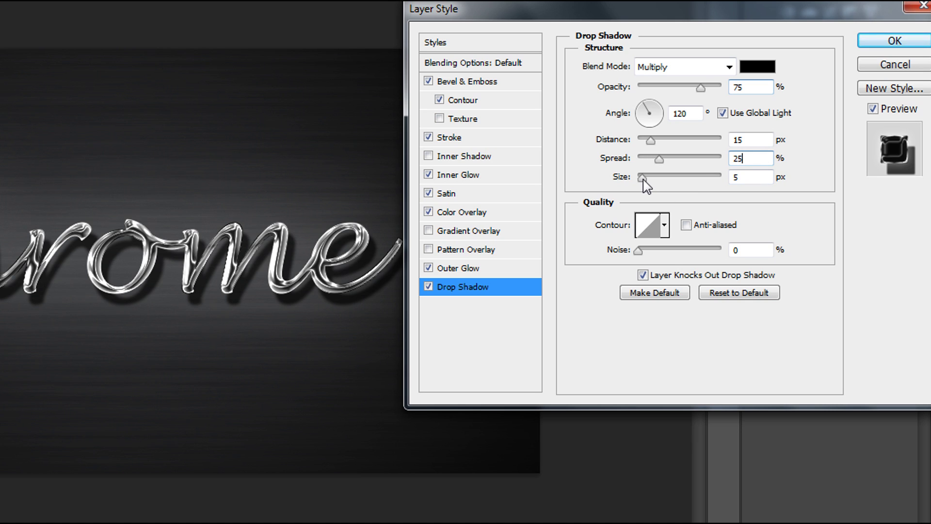
{"action": "double_click", "coordinate": [751, 177]}
{"action": "type", "text": "20"}
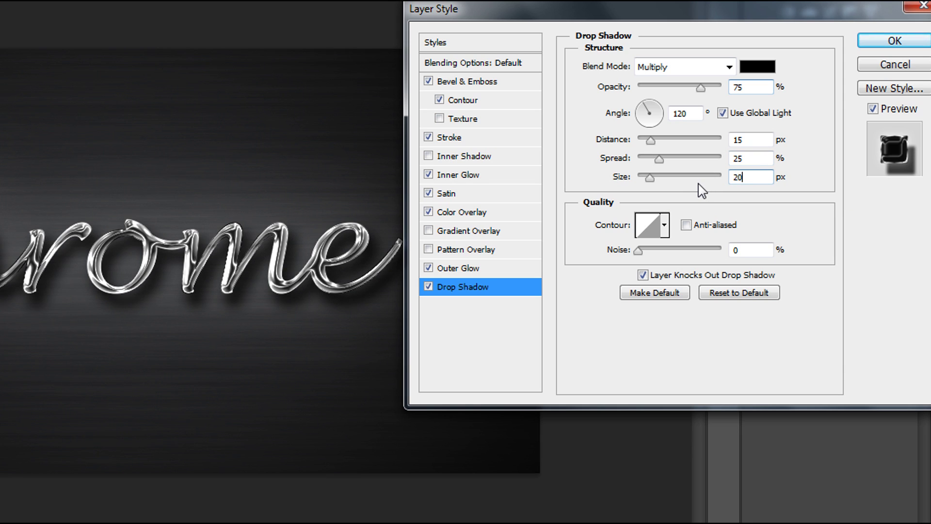
{"action": "double_click", "coordinate": [737, 177]}
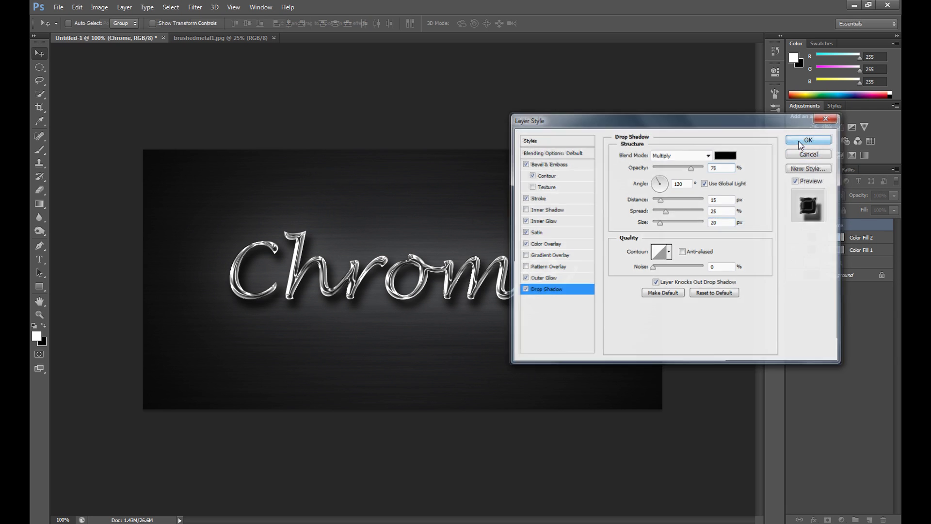
- Confirm the Layer Style dialog so all seven effects apply to the Chrome text
{"action": "left_click", "coordinate": [800, 142]}
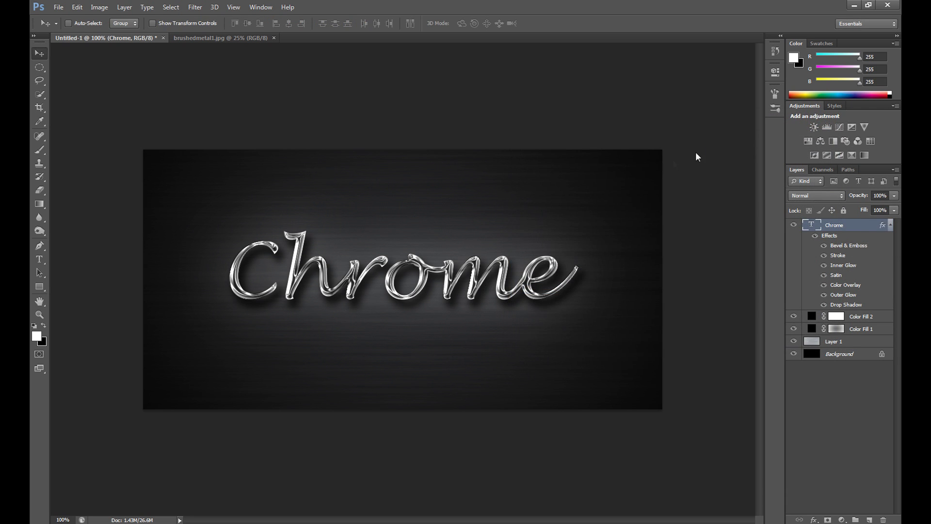